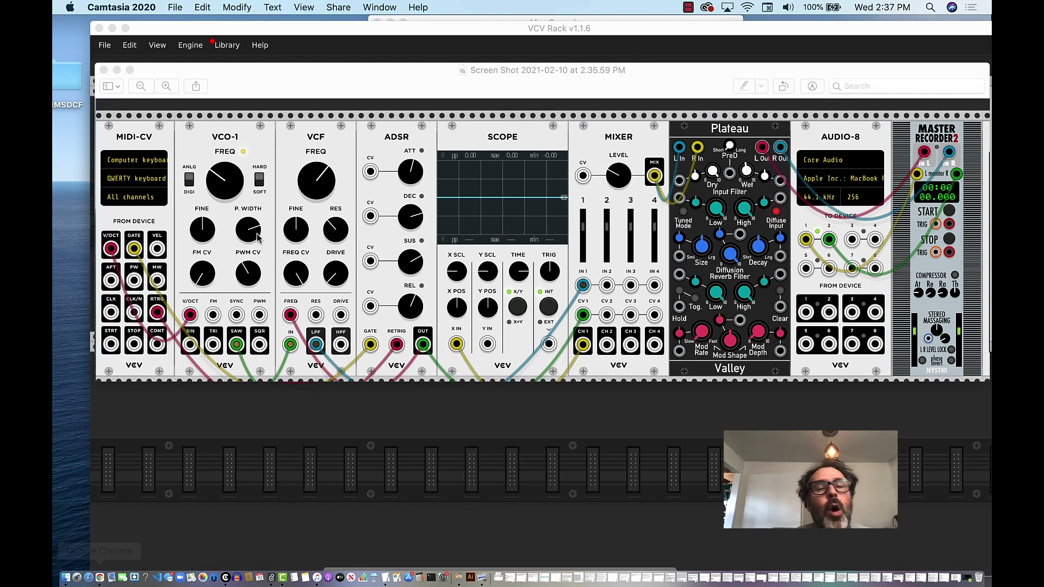
Step: Switch to Google Chrome, bring the browser window into view and look over the VCV Rack homepage
click(100, 579)
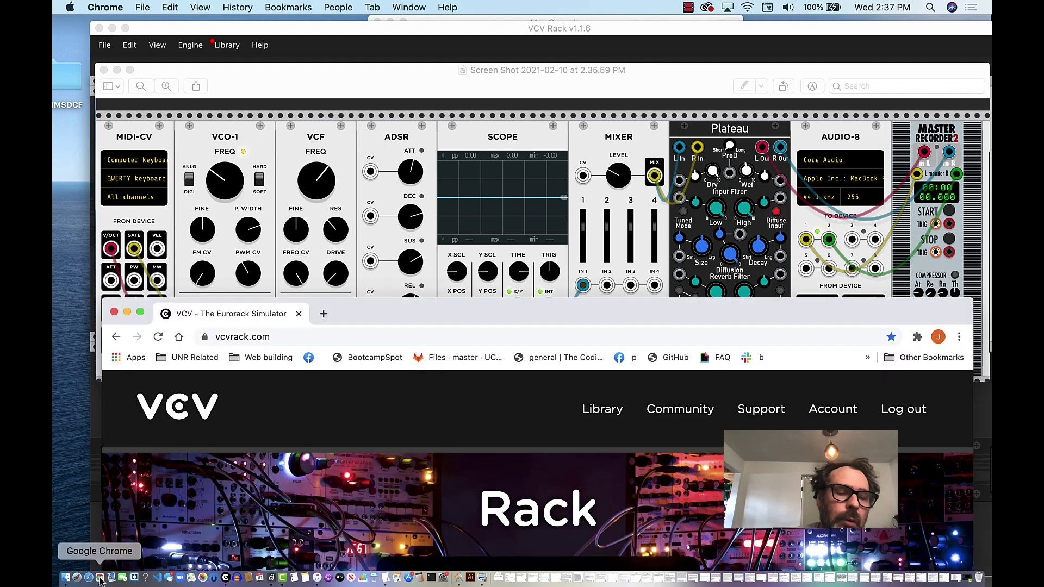
drag(373, 314, 353, 11)
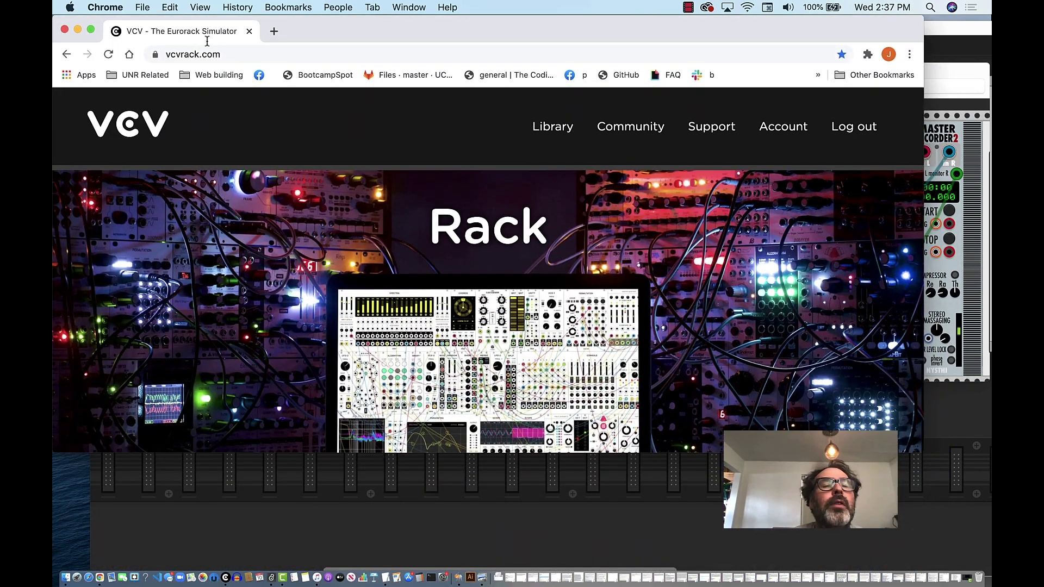
scroll(622, 321, down, 3)
scroll(623, 323, down, 4)
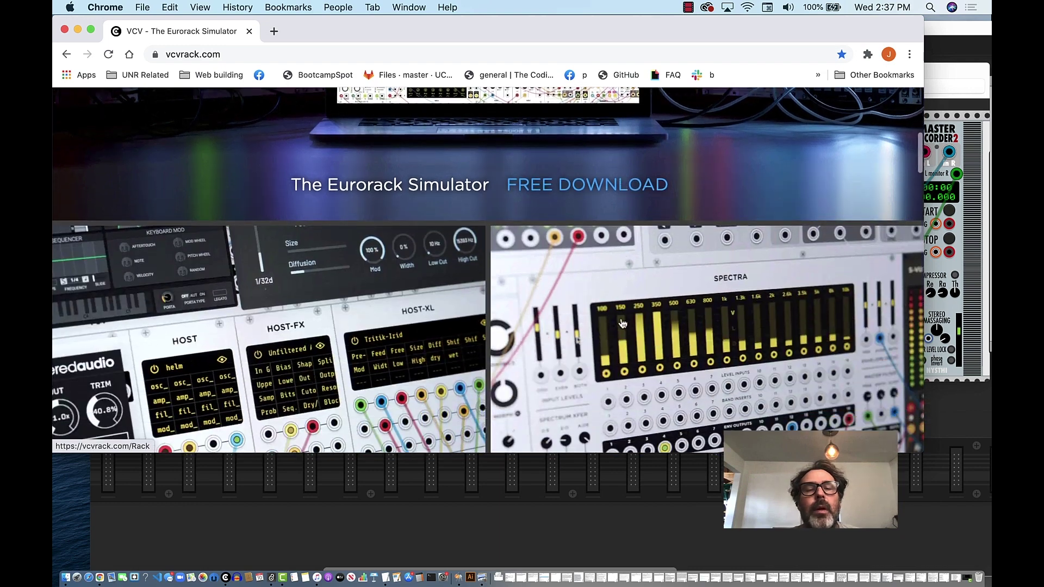
scroll(581, 298, up, 7)
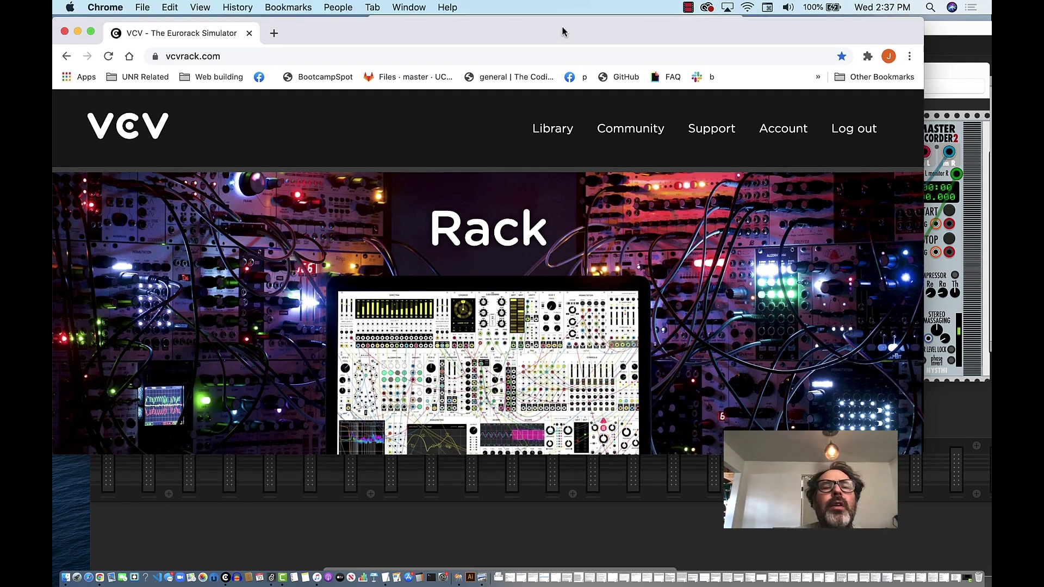
drag(563, 25, 571, 54)
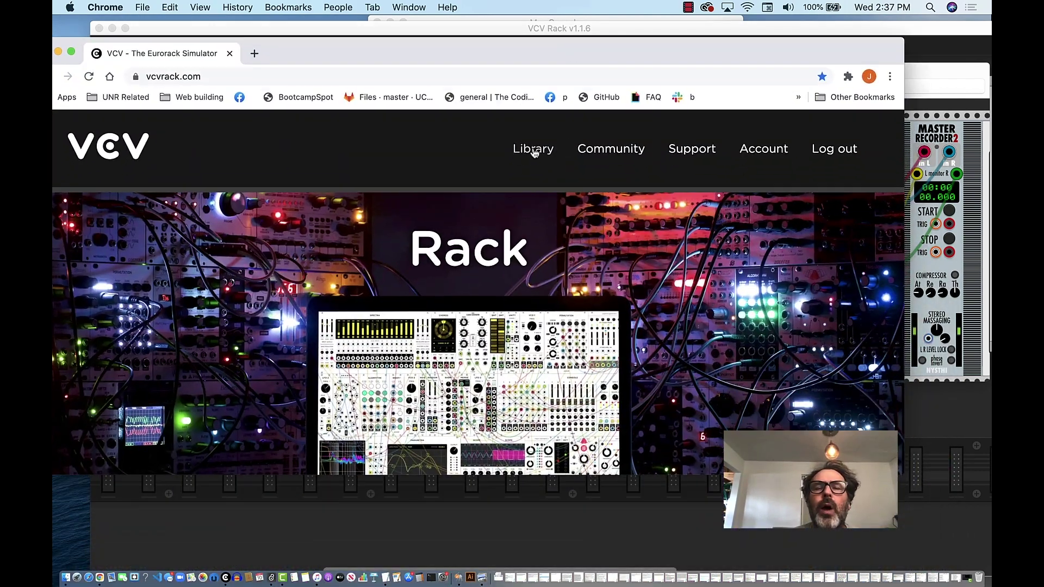
Step: Open the VCV Library page and filter the modules by the brand NYSTHI
click(539, 151)
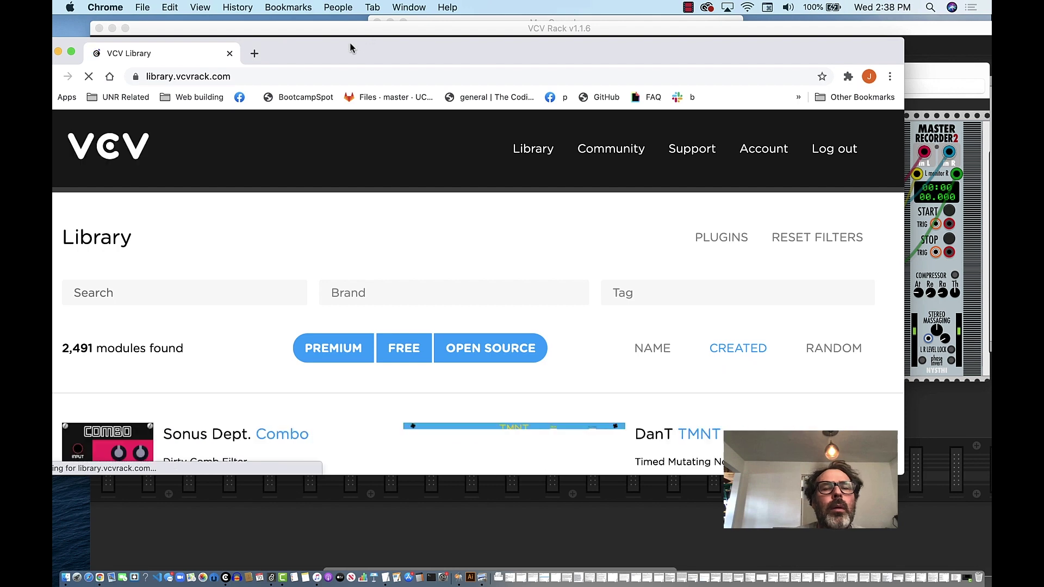
drag(349, 44, 394, 41)
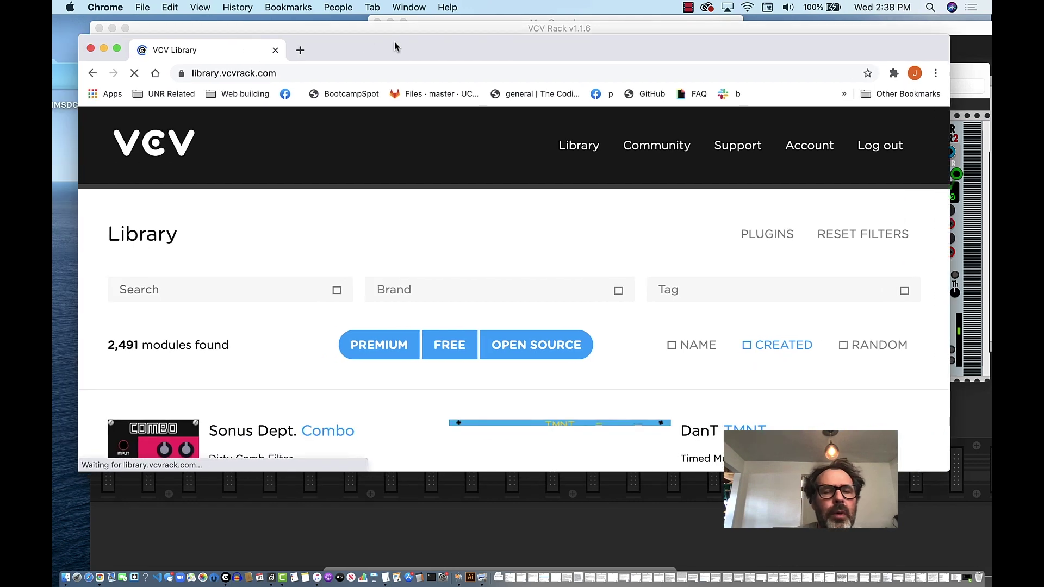
click(231, 283)
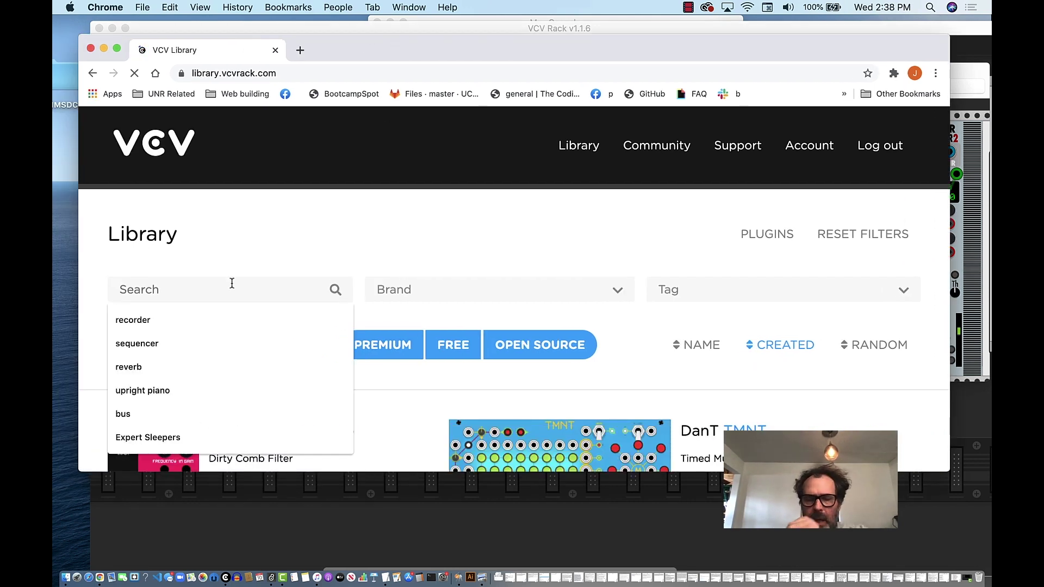
click(451, 291)
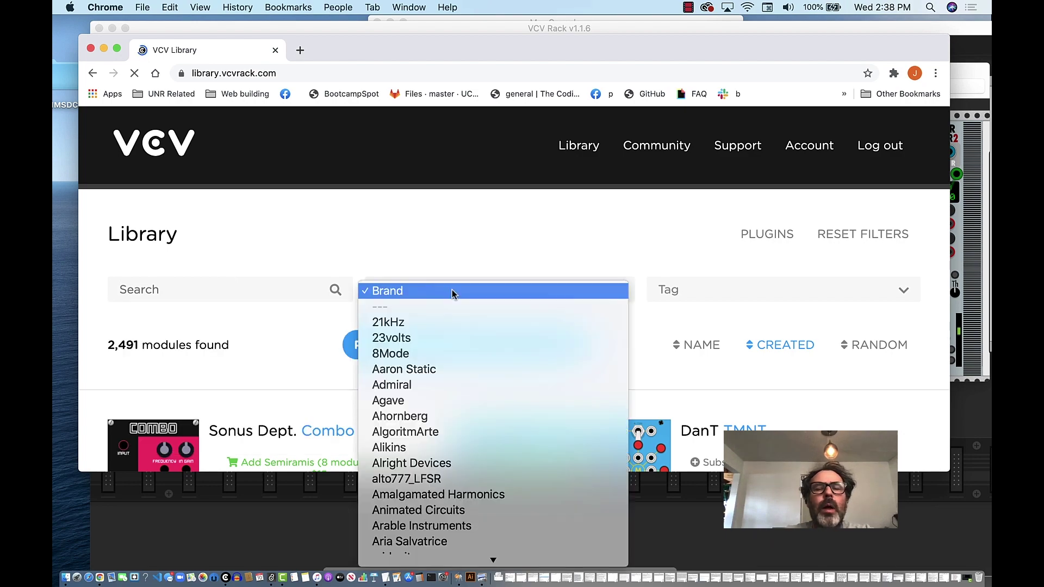
scroll(448, 370, down, 15)
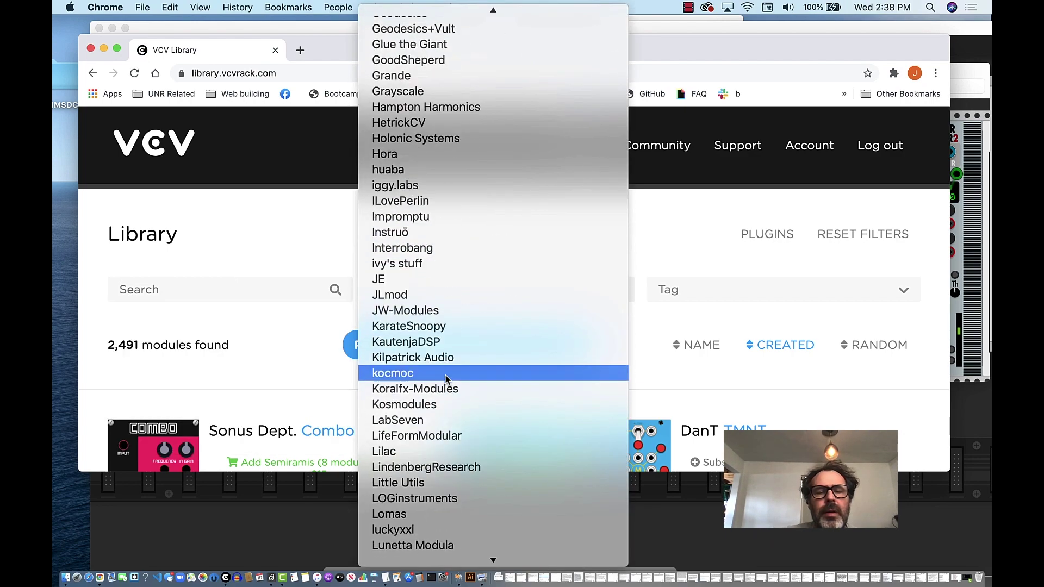
scroll(446, 375, down, 6)
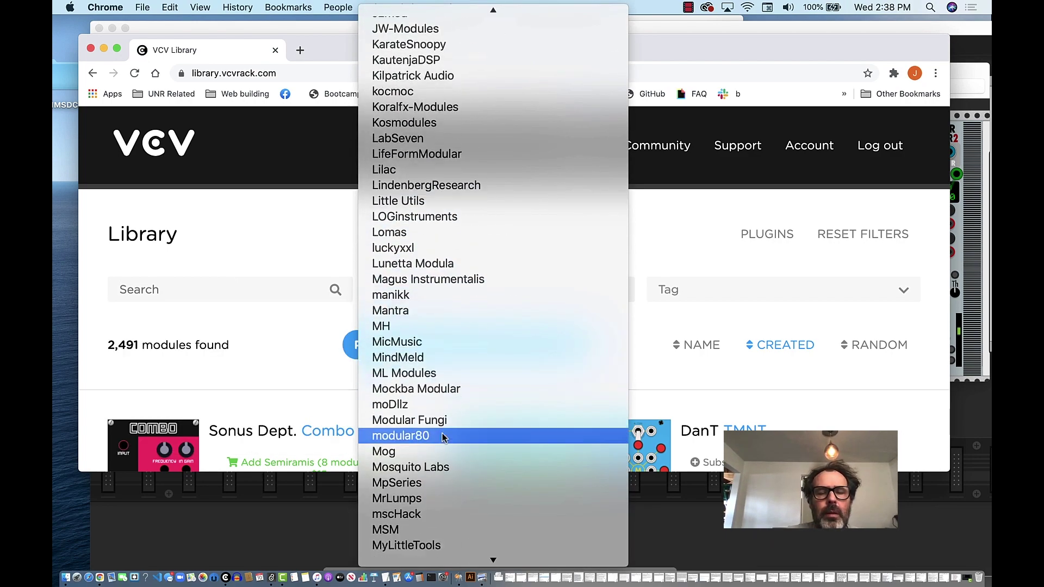
scroll(444, 438, down, 5)
scroll(444, 478, down, 2)
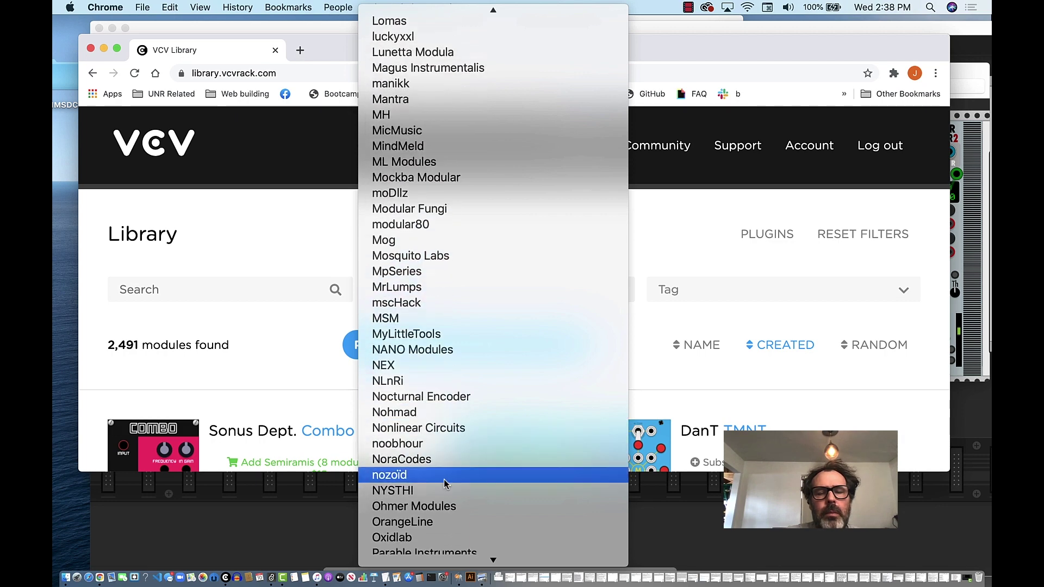
click(443, 491)
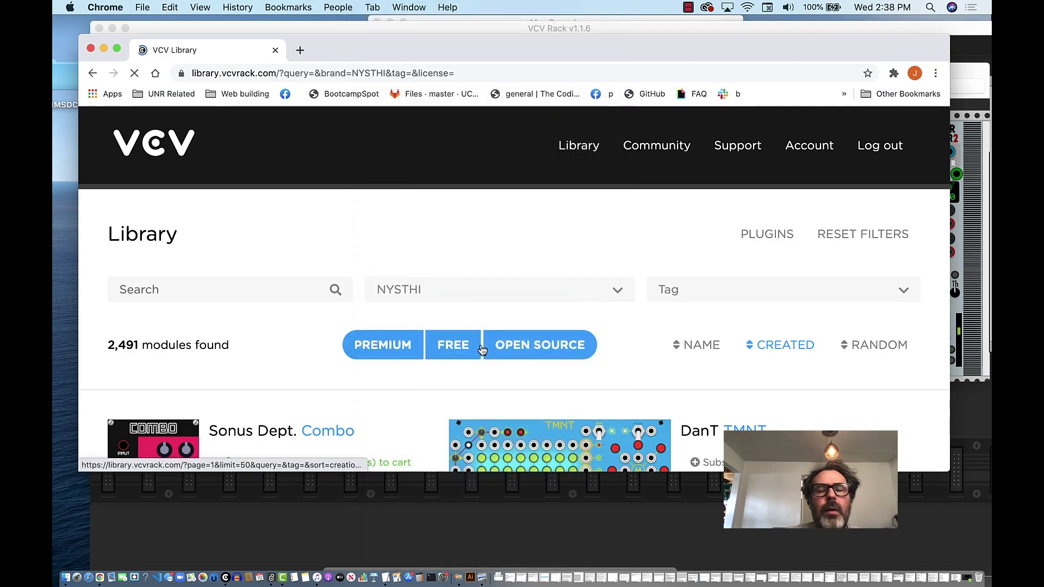
Step: Search the NYSTHI modules for "recorder" and look through the listed recorder modules
scroll(332, 370, down, 4)
scroll(332, 375, down, 3)
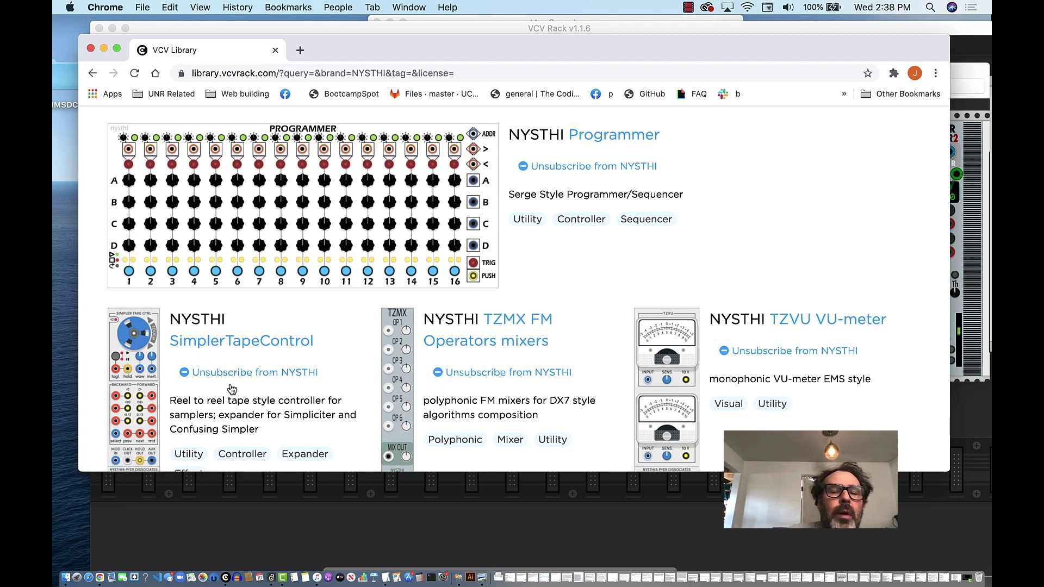
scroll(323, 335, up, 5)
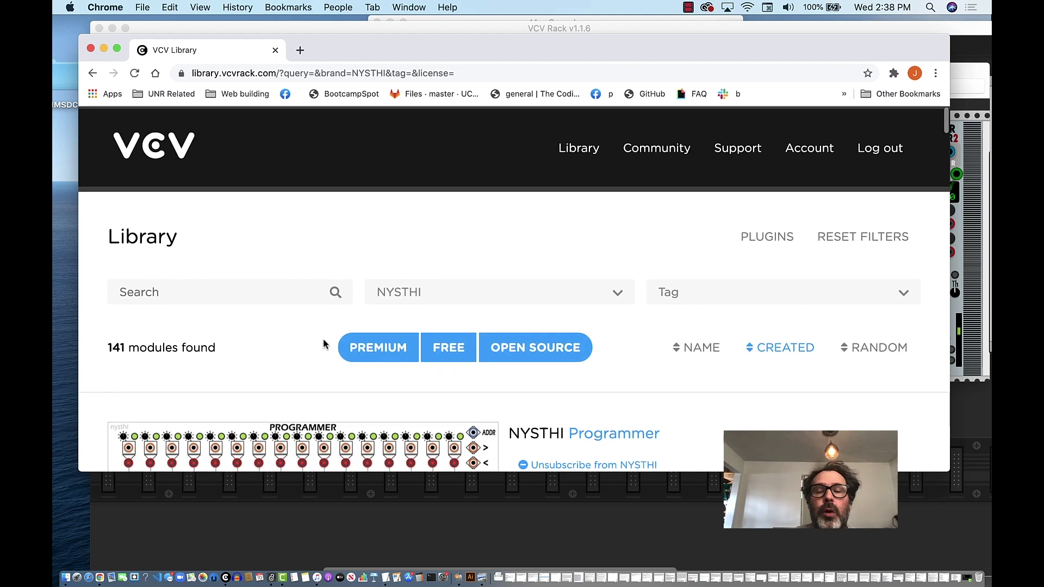
click(221, 288)
click(186, 318)
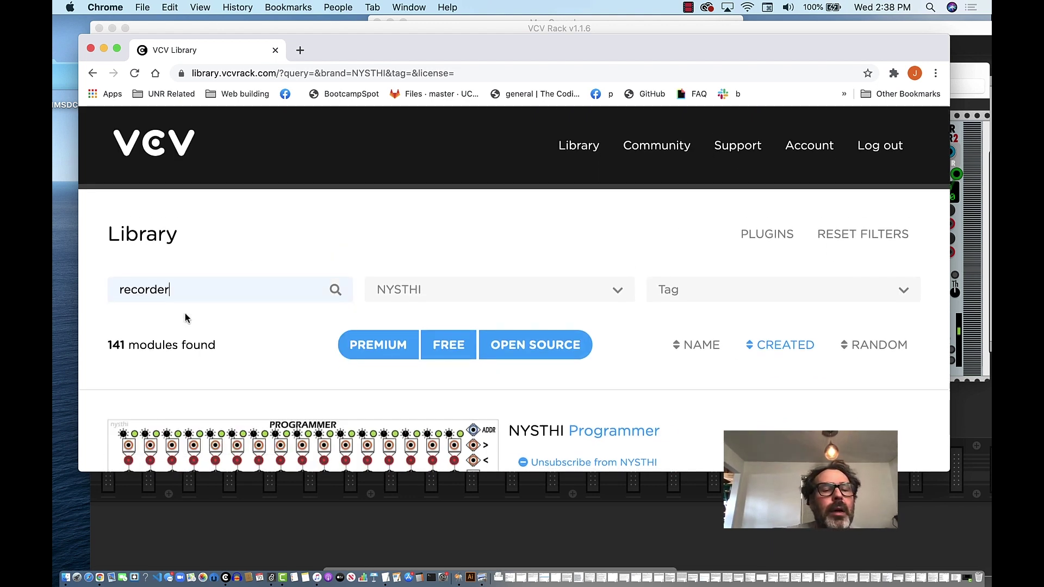
click(335, 290)
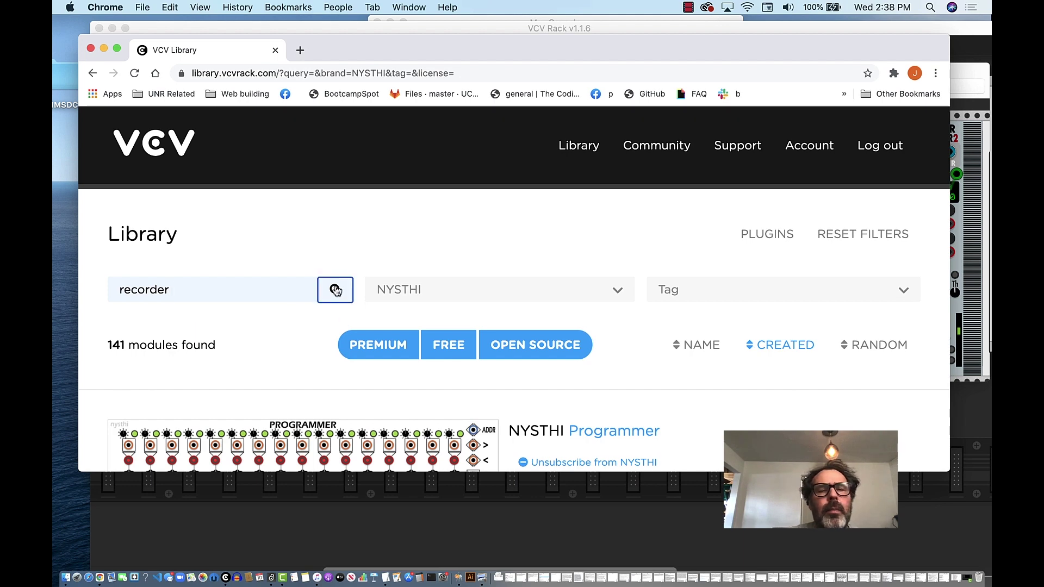
scroll(326, 365, down, 5)
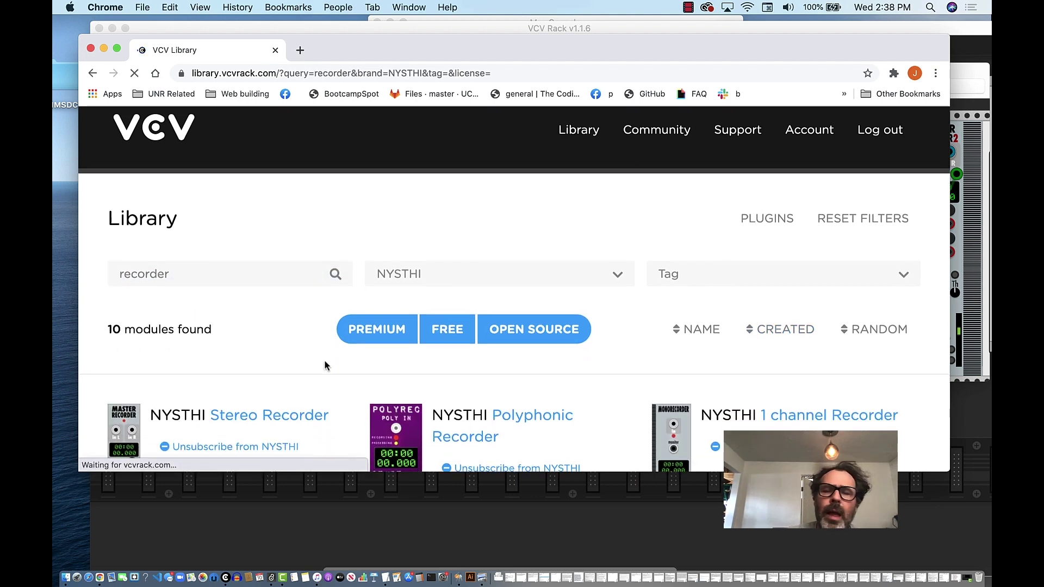
scroll(325, 365, down, 3)
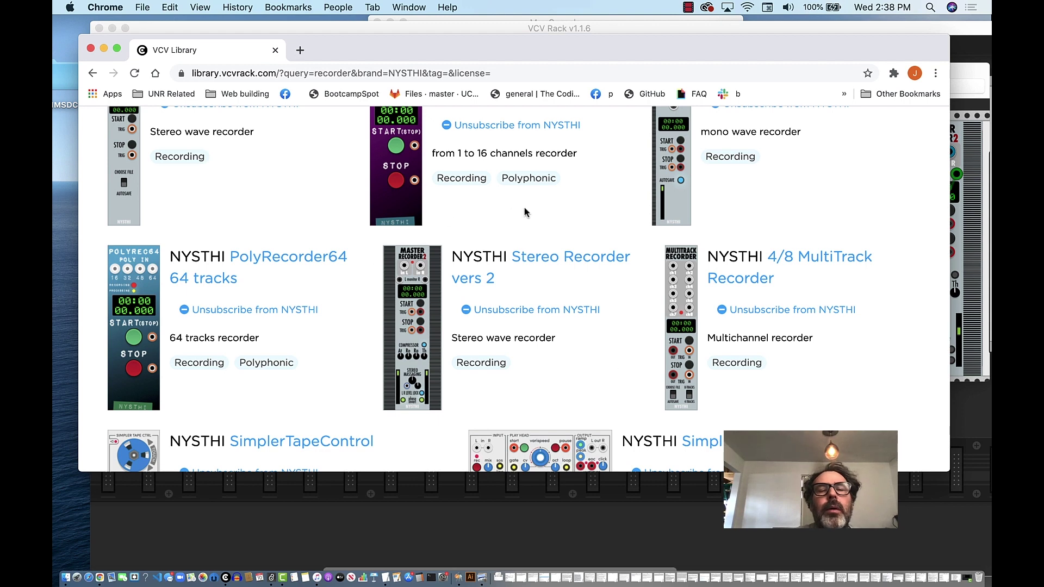
Step: Go back to the previous library listing and change the brand filter to Valley
click(92, 73)
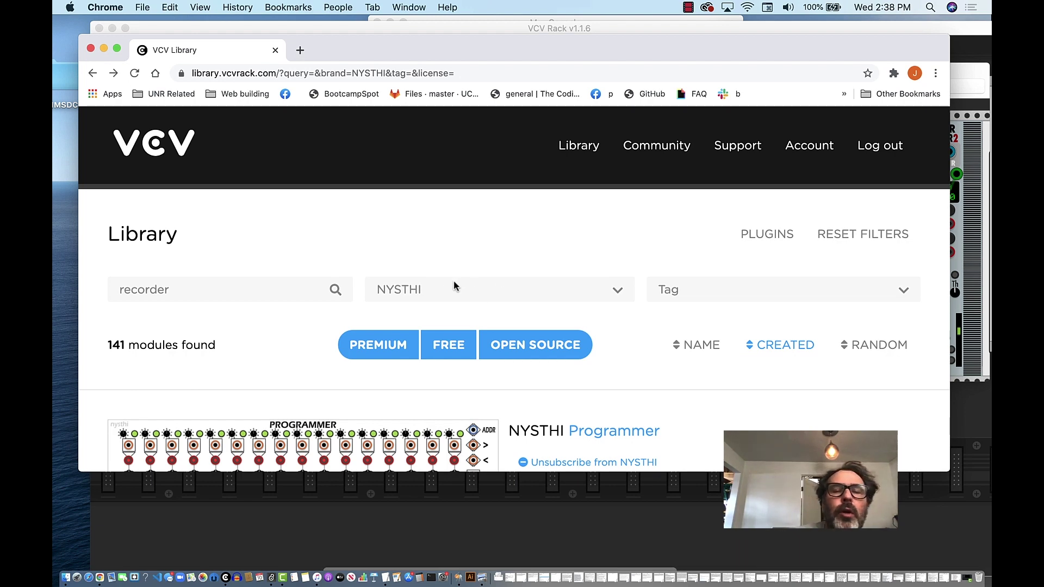
click(619, 294)
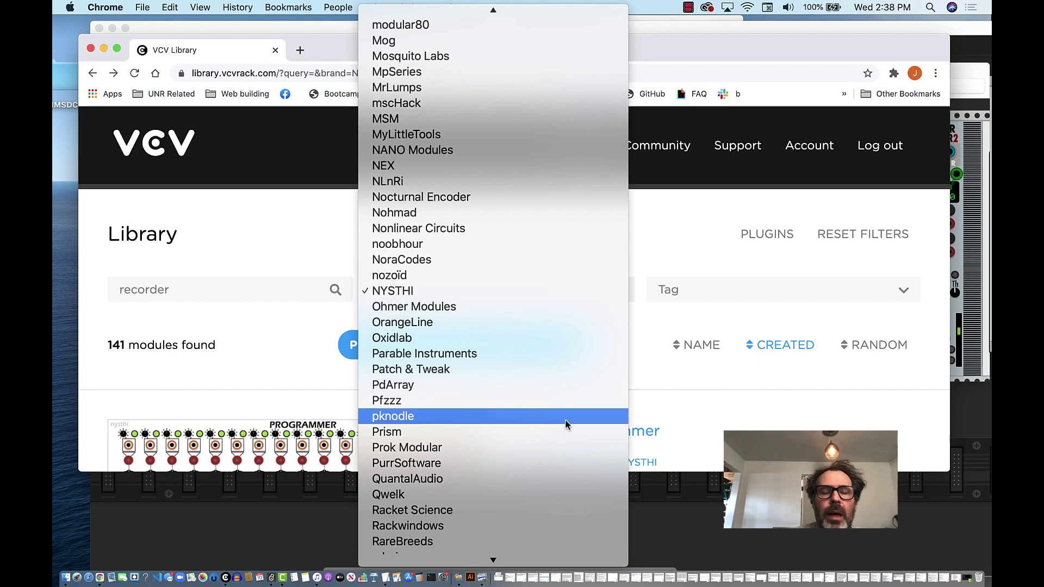
scroll(566, 424, down, 5)
scroll(566, 425, down, 6)
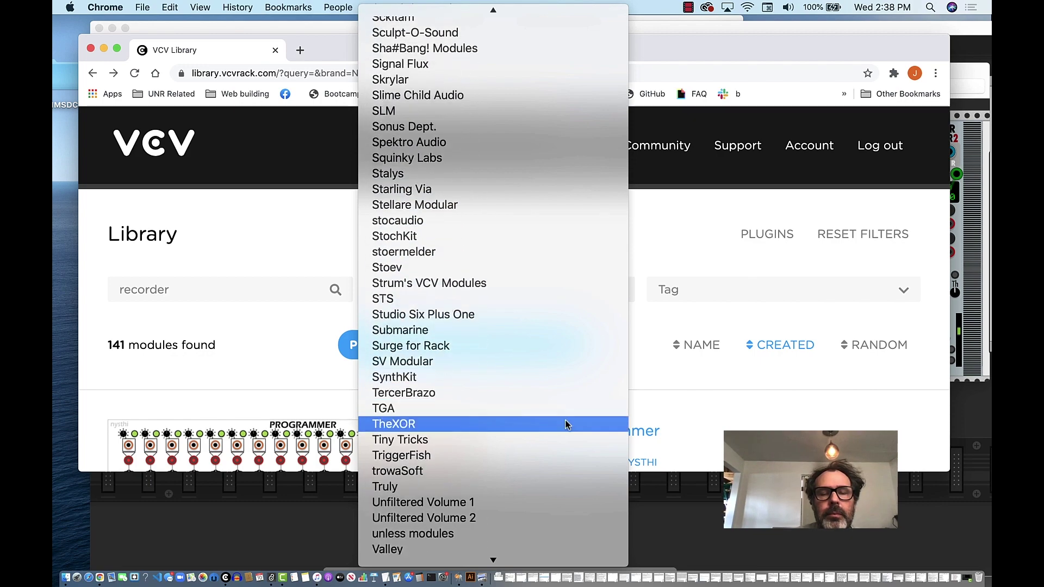
click(518, 501)
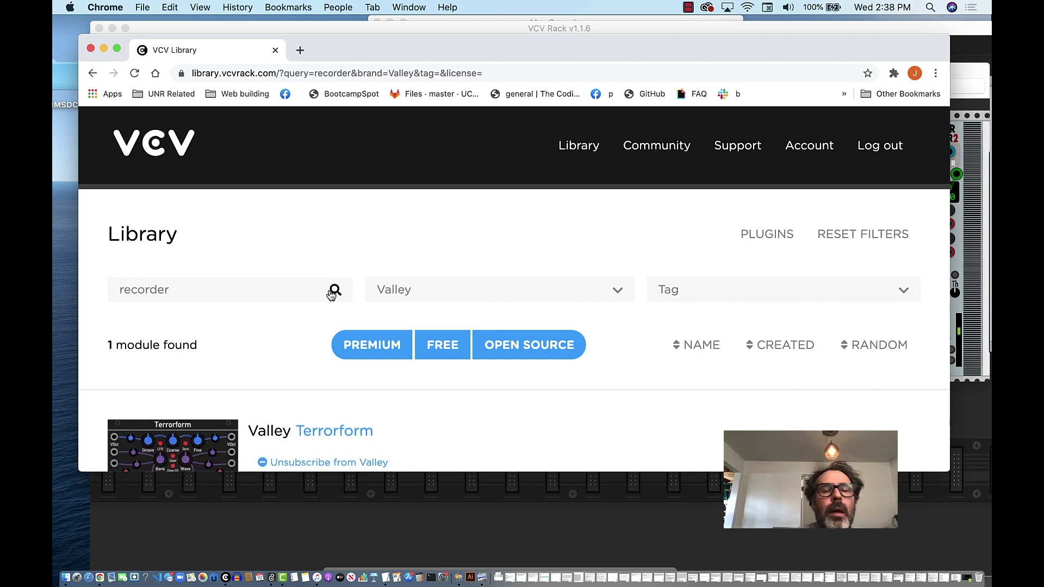
Step: Replace the search term with "reverb", search the Valley modules and view the result
drag(209, 293, 93, 285)
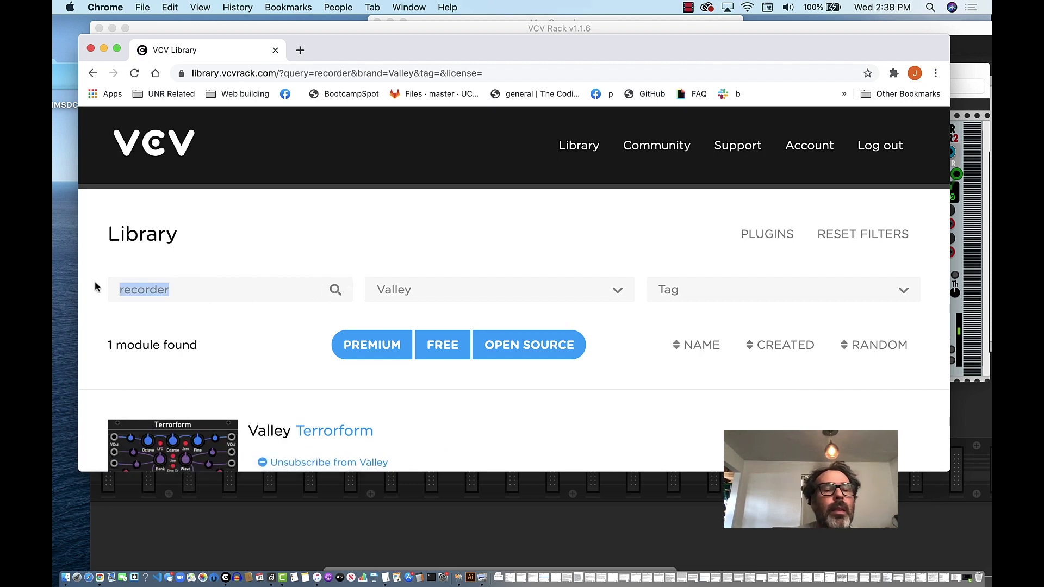
key(BackSpace)
text(rev)
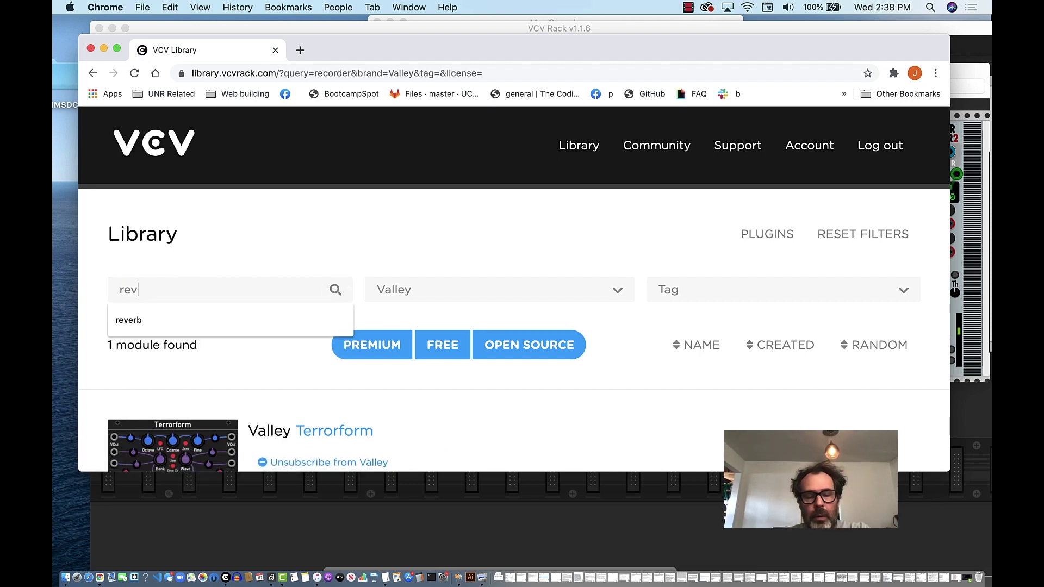
text(erb)
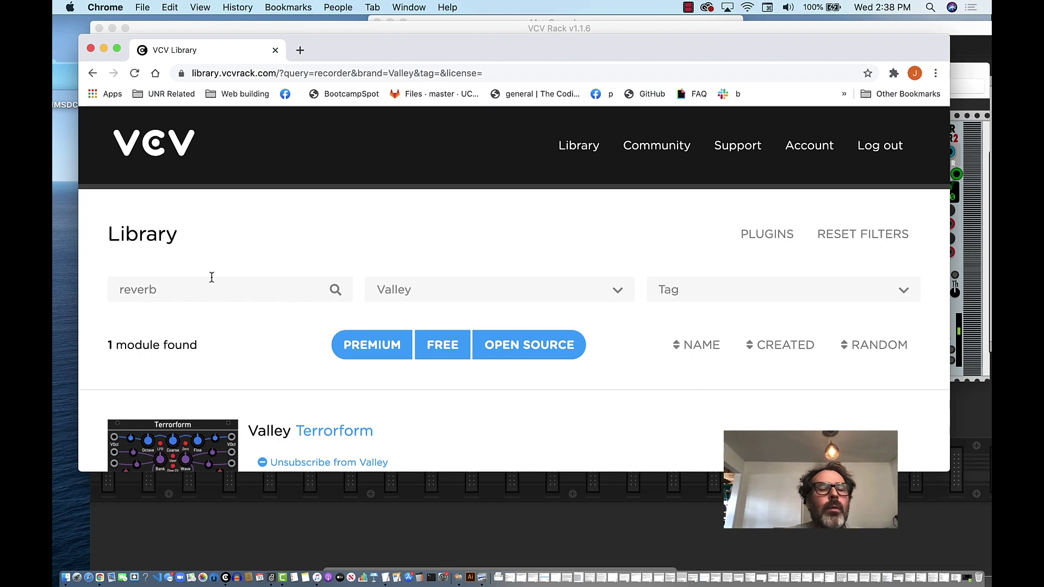
click(336, 290)
scroll(464, 386, down, 3)
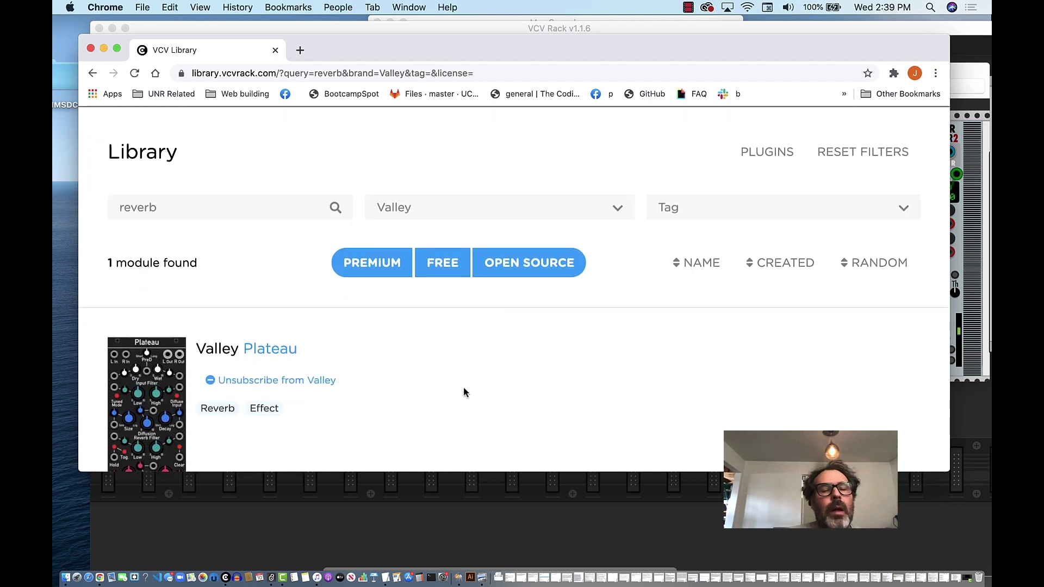
scroll(381, 363, down, 5)
scroll(380, 363, up, 5)
scroll(381, 363, up, 2)
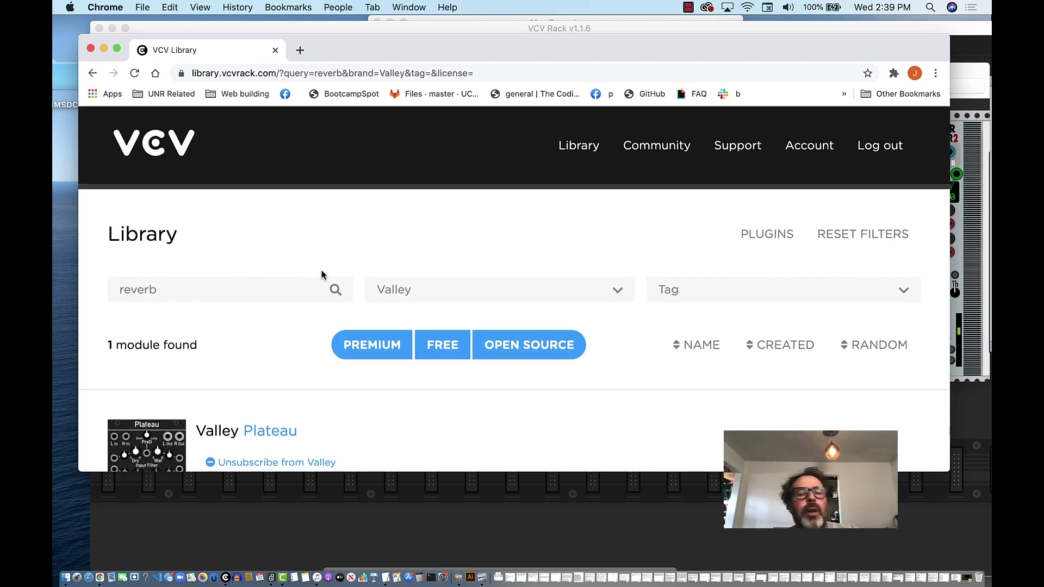
Step: Clear the library search term and set the brand filter to VCV
drag(173, 285, 81, 276)
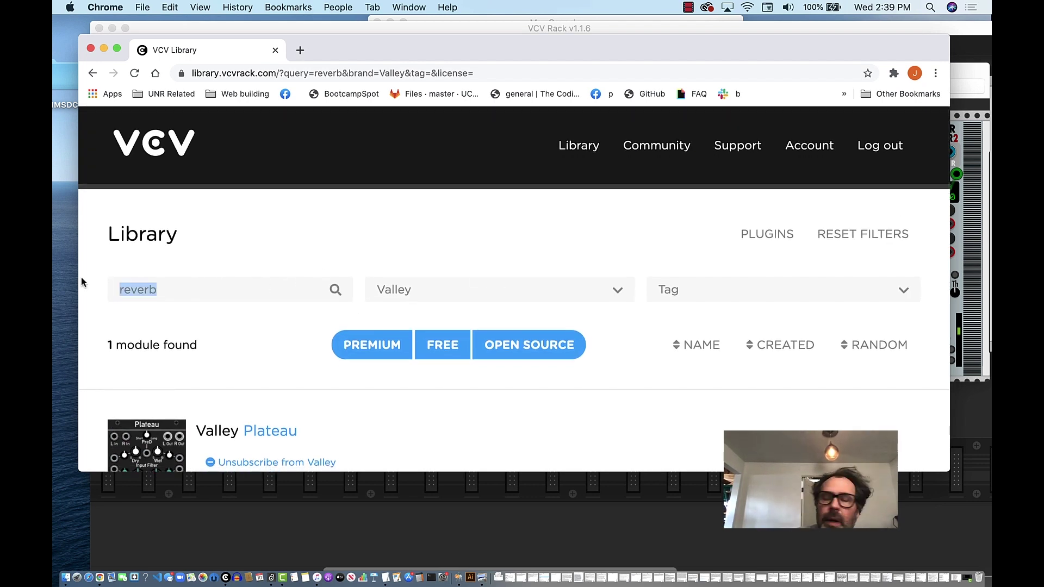
key(BackSpace)
click(476, 296)
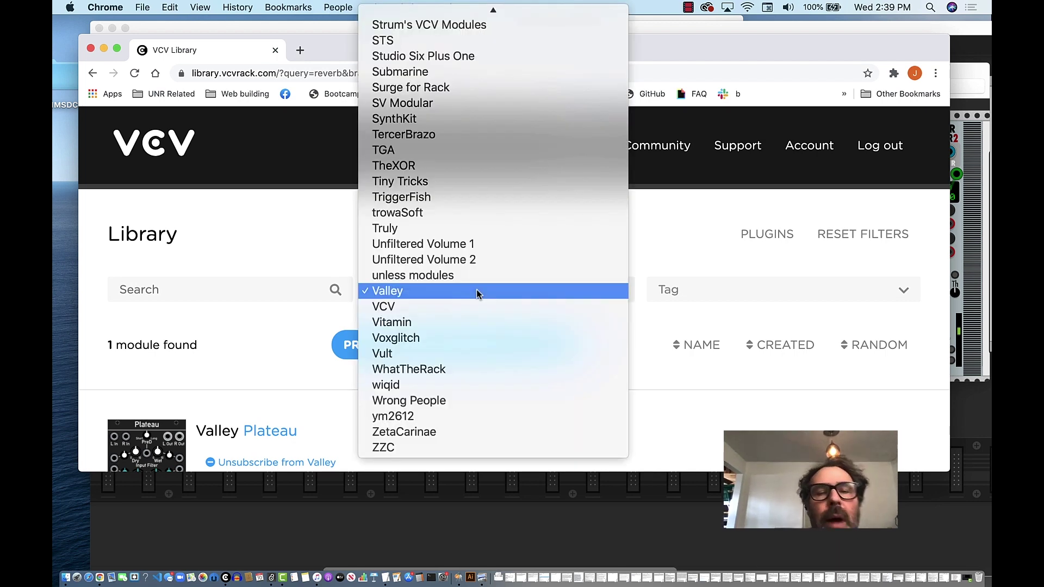
click(472, 306)
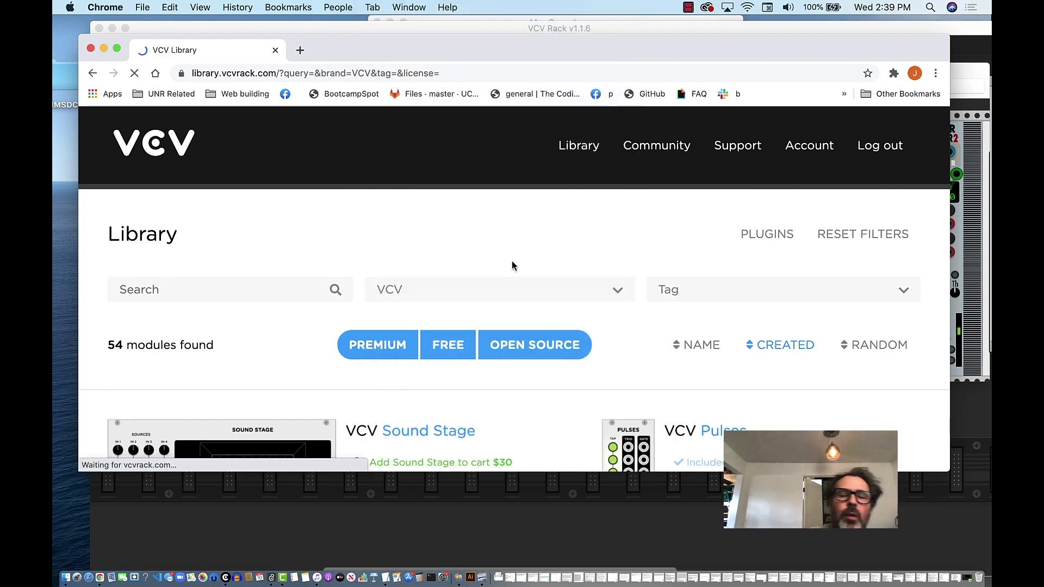
Step: Look through the VCV-branded modules down to the end of the first results page
scroll(511, 265, down, 3)
scroll(512, 266, down, 5)
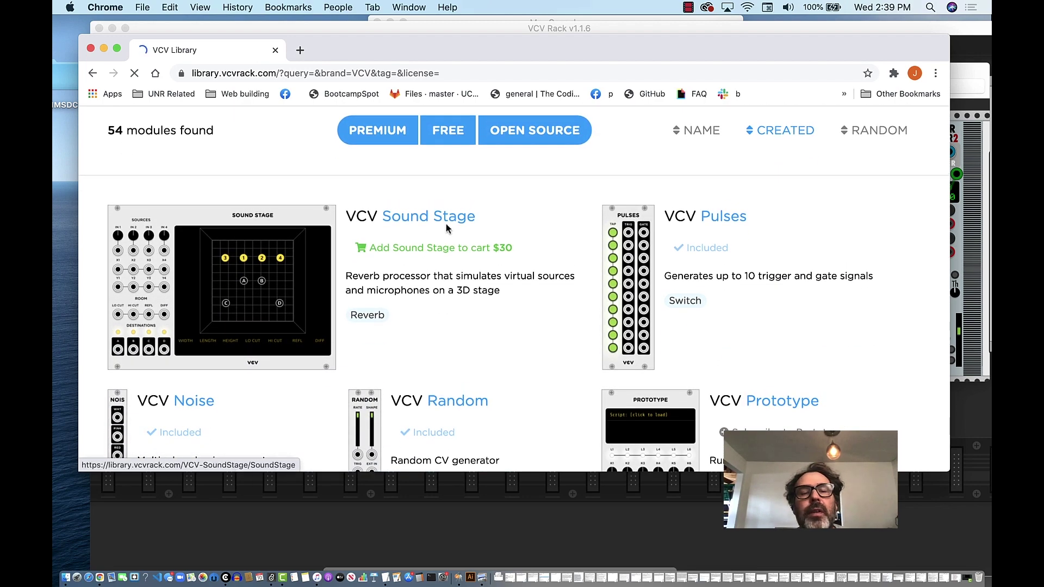
scroll(441, 217, down, 10)
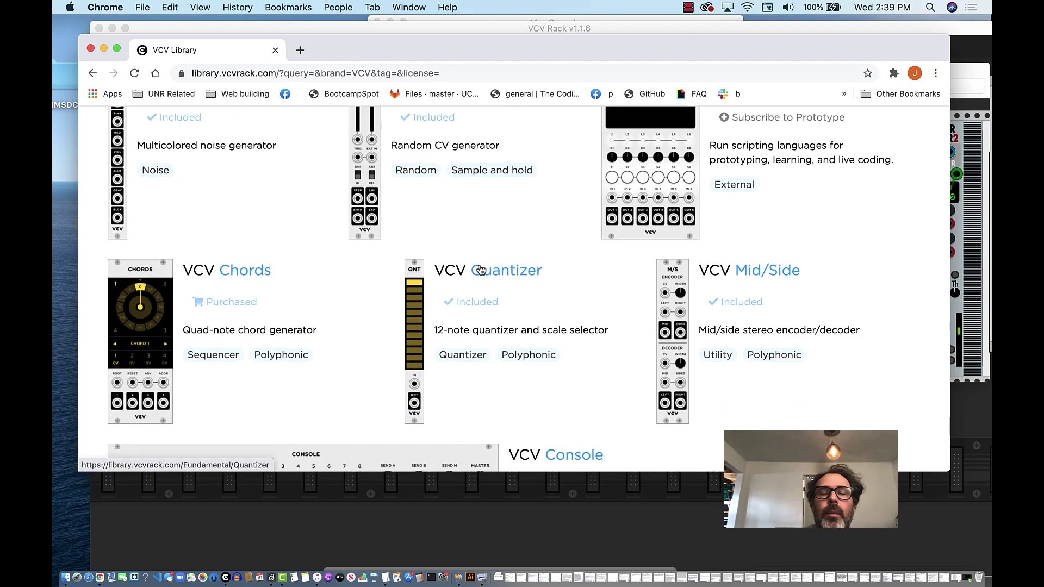
scroll(480, 265, down, 20)
scroll(480, 265, down, 20)
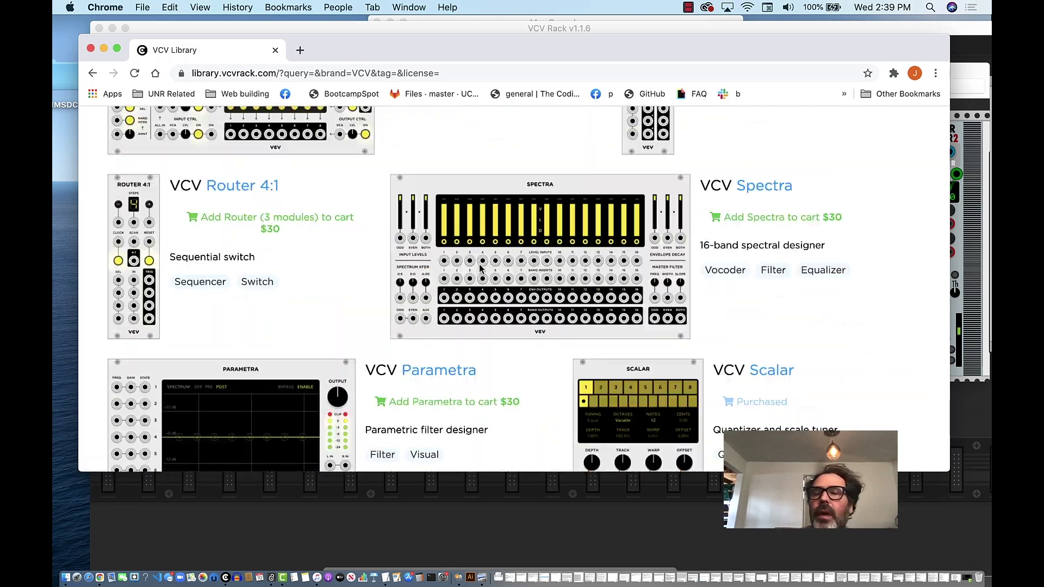
scroll(480, 268, down, 8)
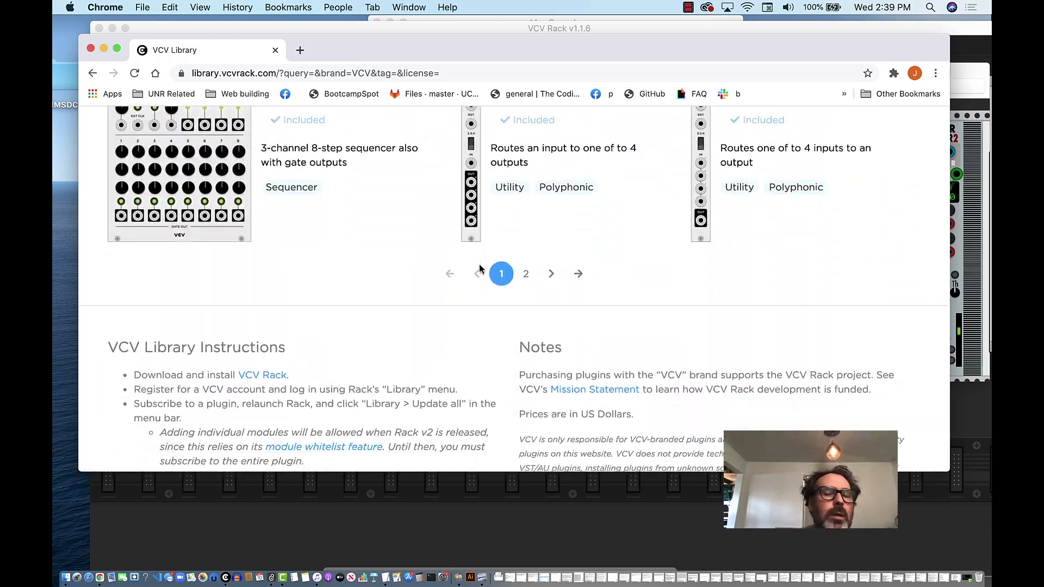
Step: Return to the top of the library page and move the browser and patch screenshot windows down to uncover the rack
scroll(480, 268, up, 20)
scroll(481, 269, up, 15)
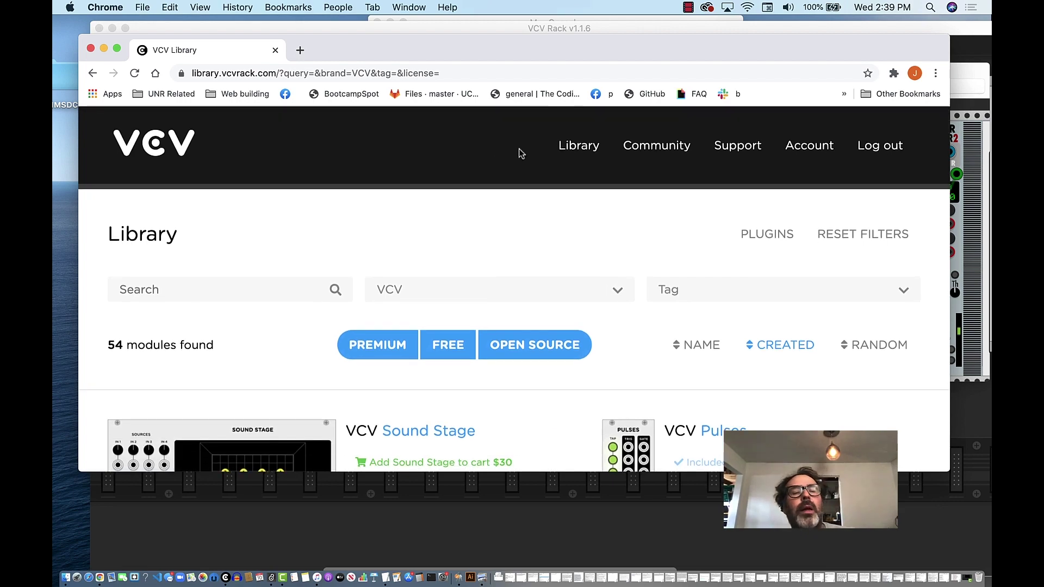
drag(412, 42, 422, 293)
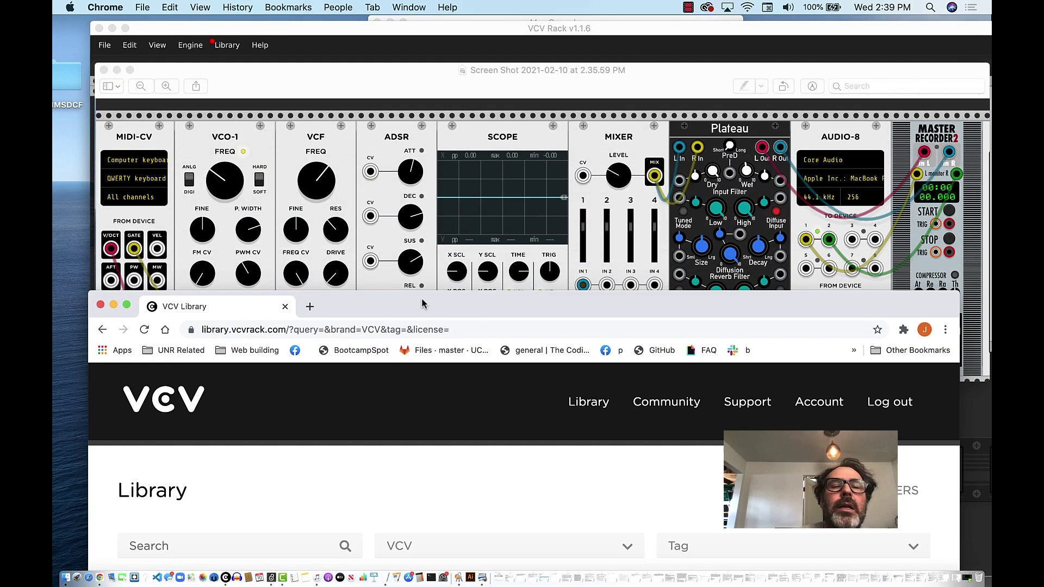
click(418, 89)
drag(420, 89, 432, 267)
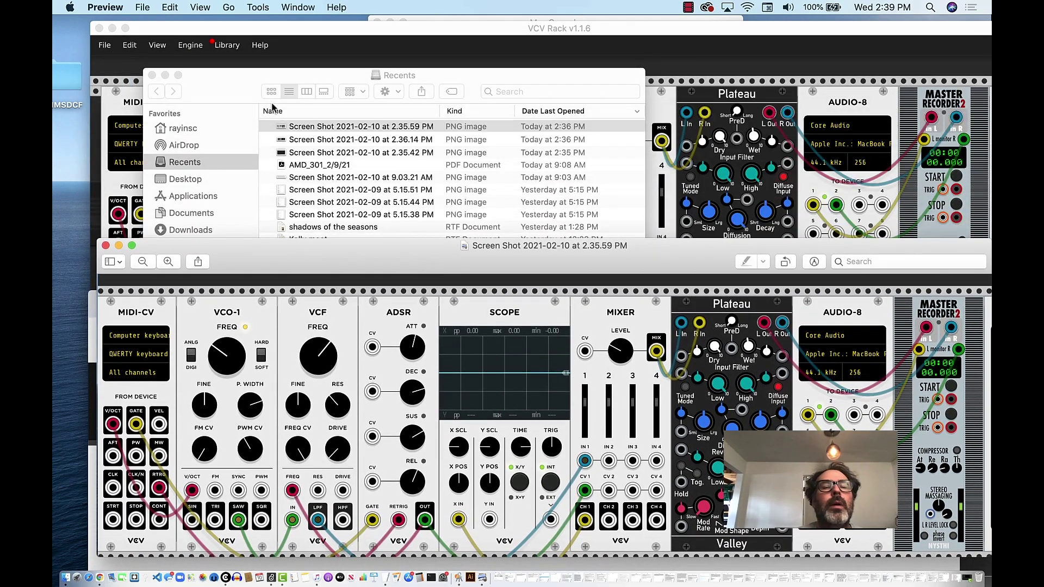
Step: Close the Recents file window and switch to VCV Rack
click(231, 103)
click(151, 76)
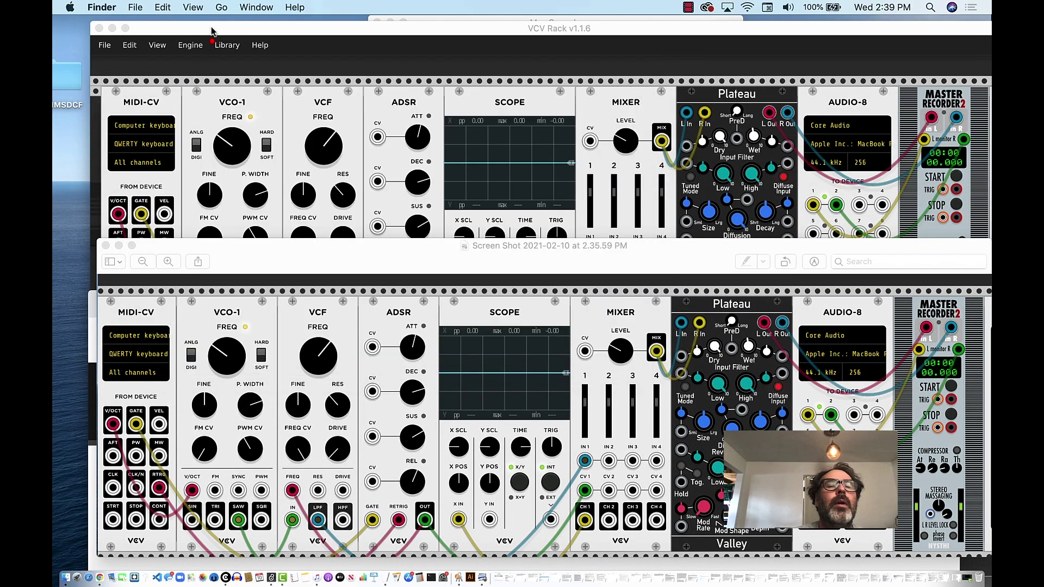
click(212, 31)
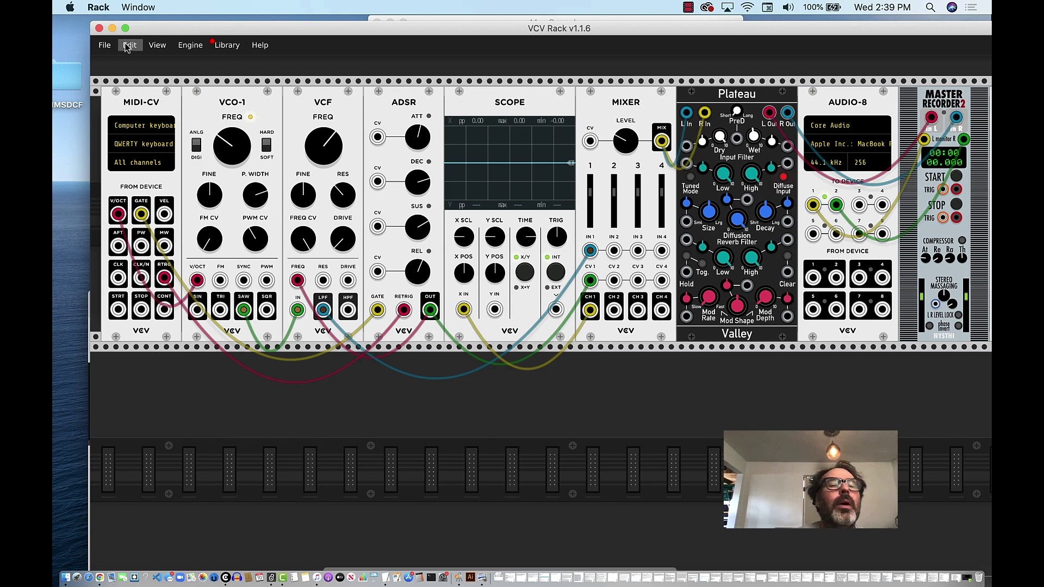
Step: Save the current patch as basic_class_rack in the patches folder
click(104, 45)
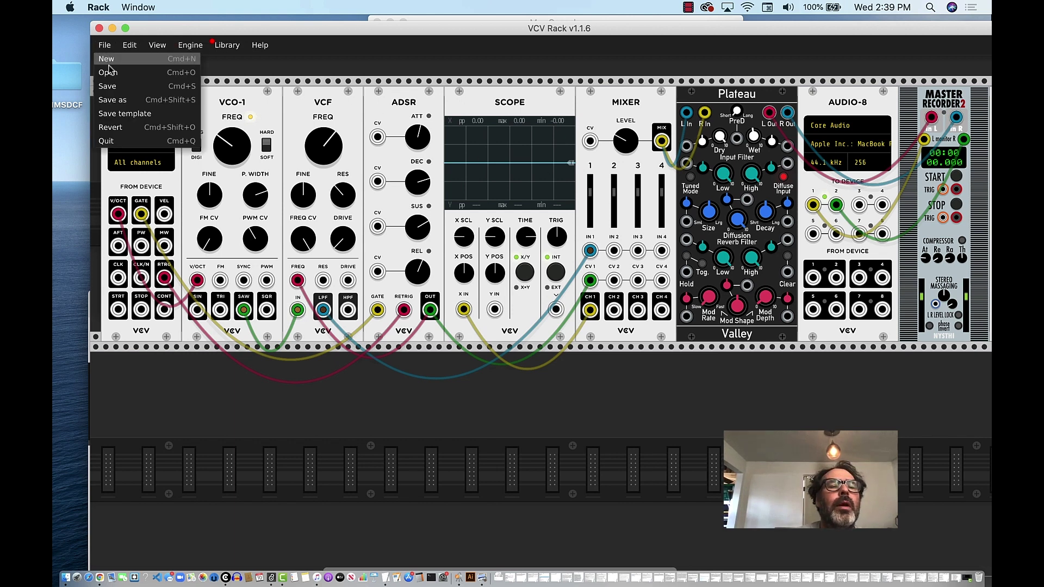
click(113, 101)
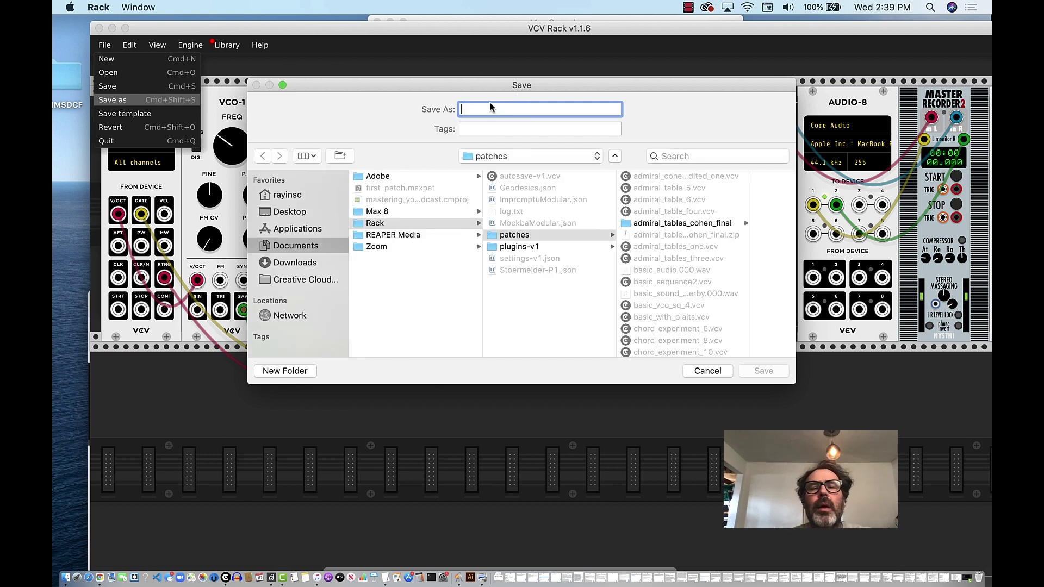
text(basic_class_)
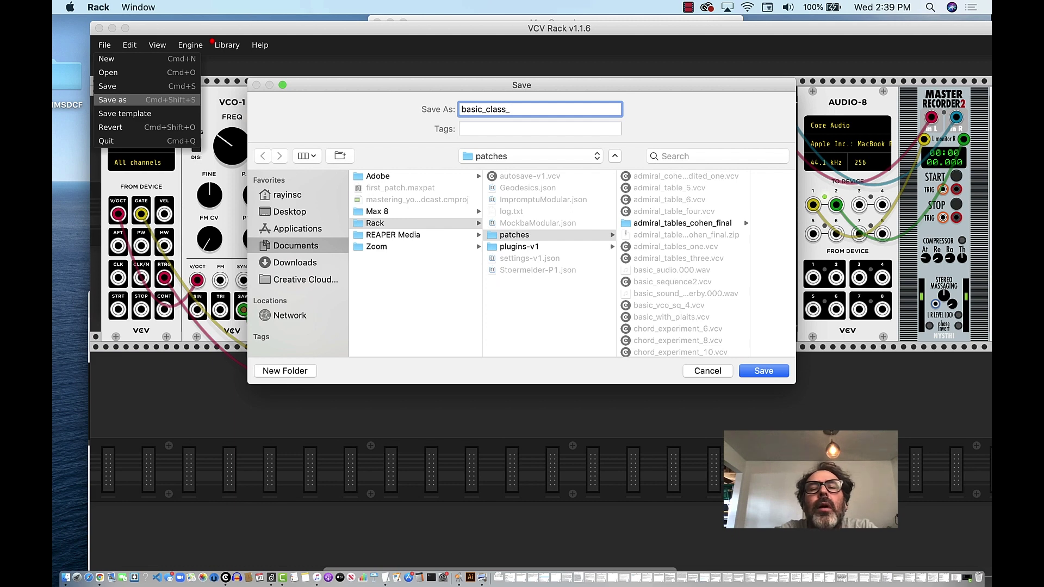
text(k)
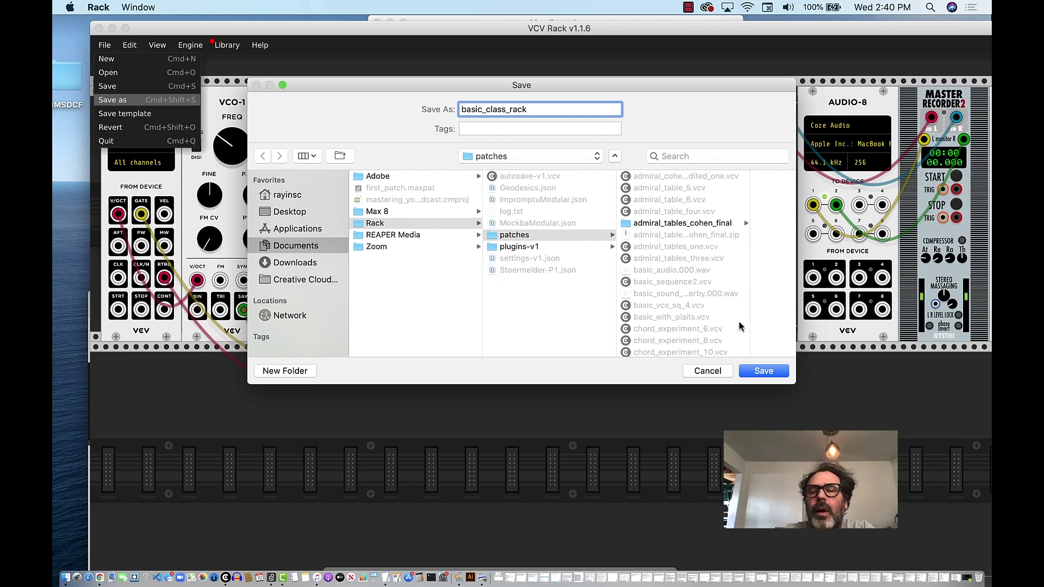
click(763, 371)
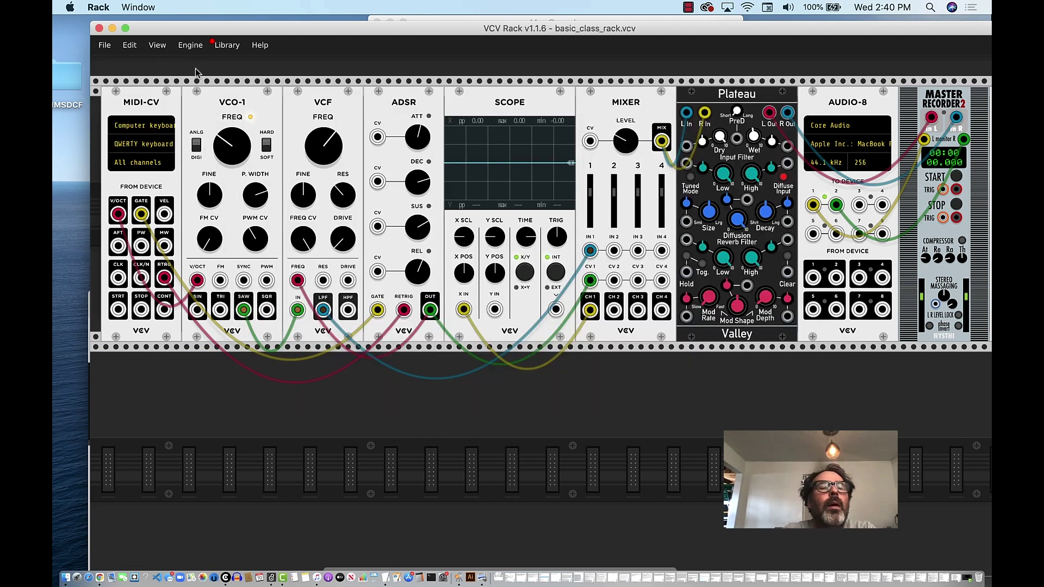
Step: Start a new patch from the default template and move the Rack window so all its modules fit on screen
click(104, 45)
click(108, 57)
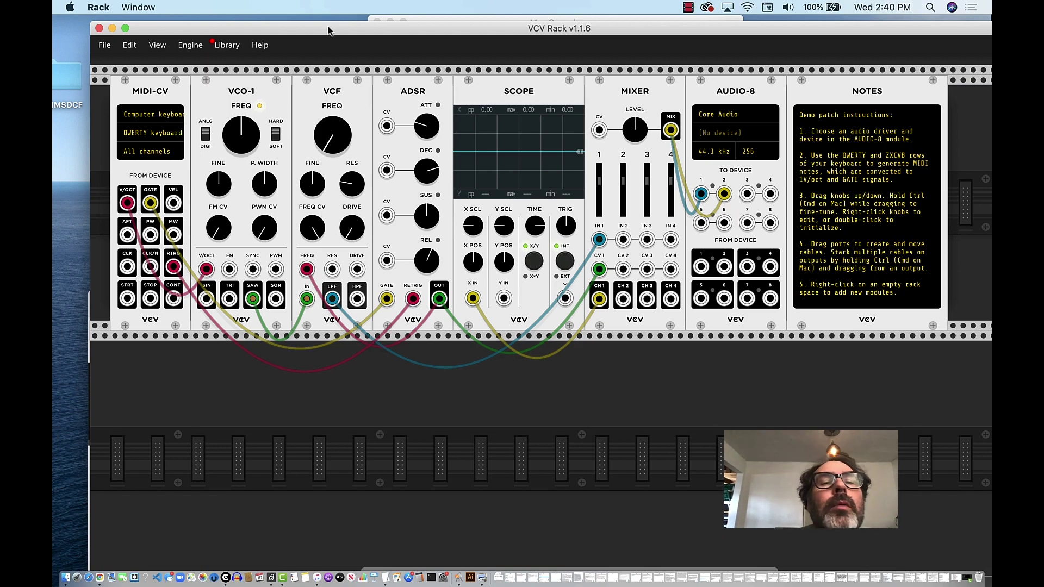
drag(328, 31, 290, 33)
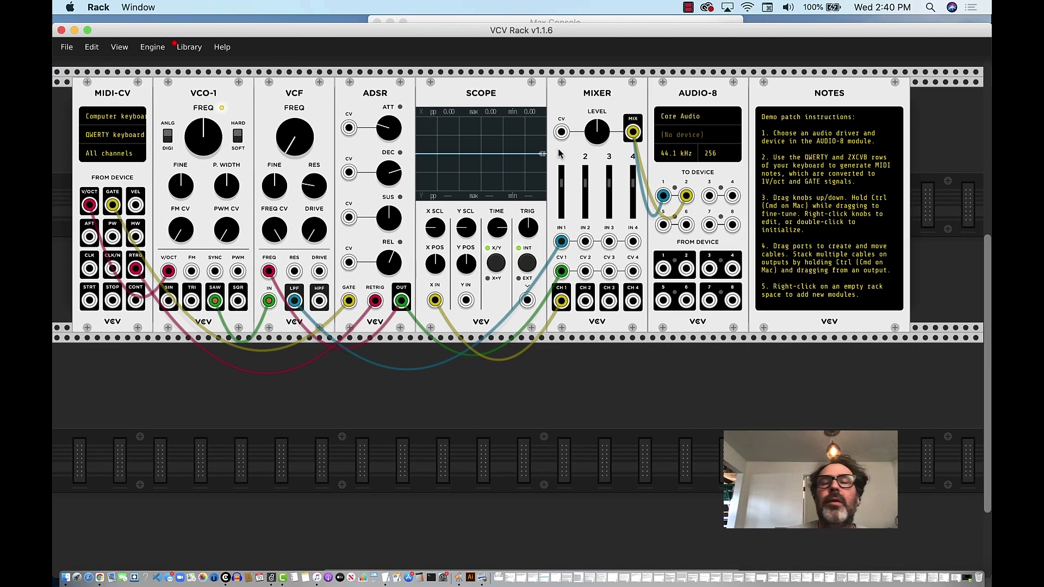
Step: Set the AUDIO-8 device to Apple Inc.: MacBook Pro Speakers (1-2 out) and play a few test notes
click(692, 140)
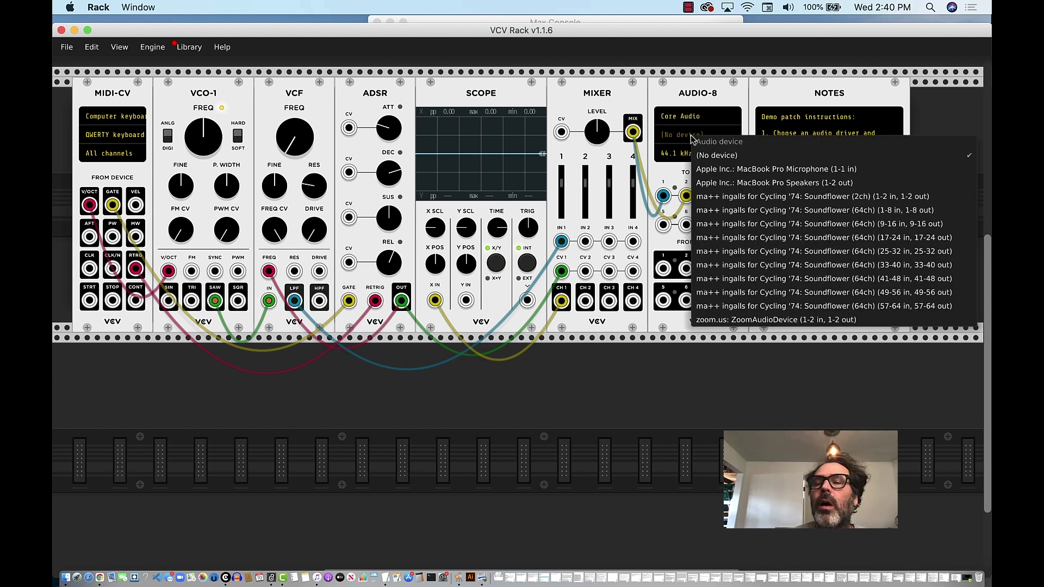
click(711, 184)
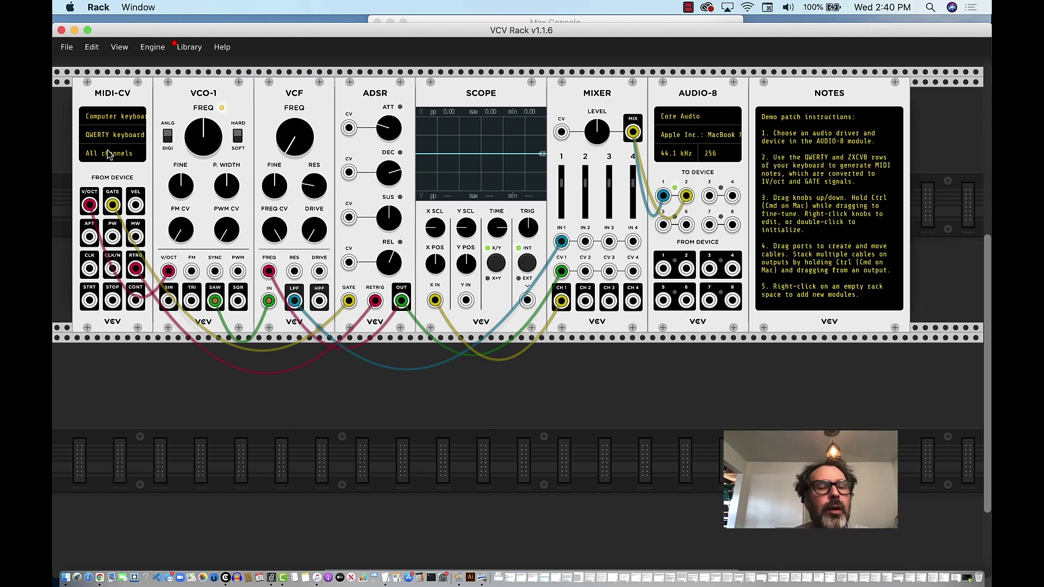
key(q)
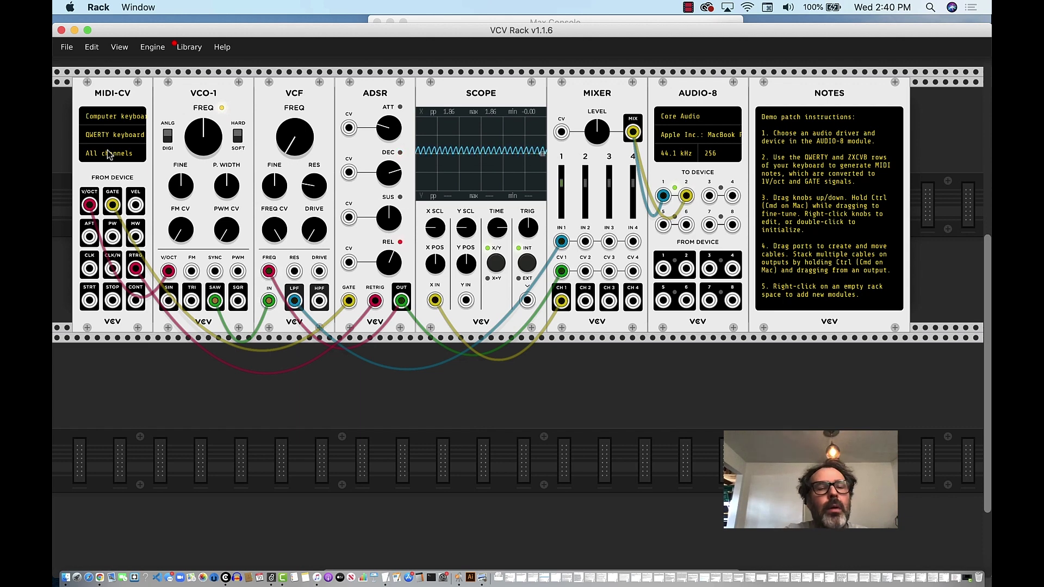
key(q)
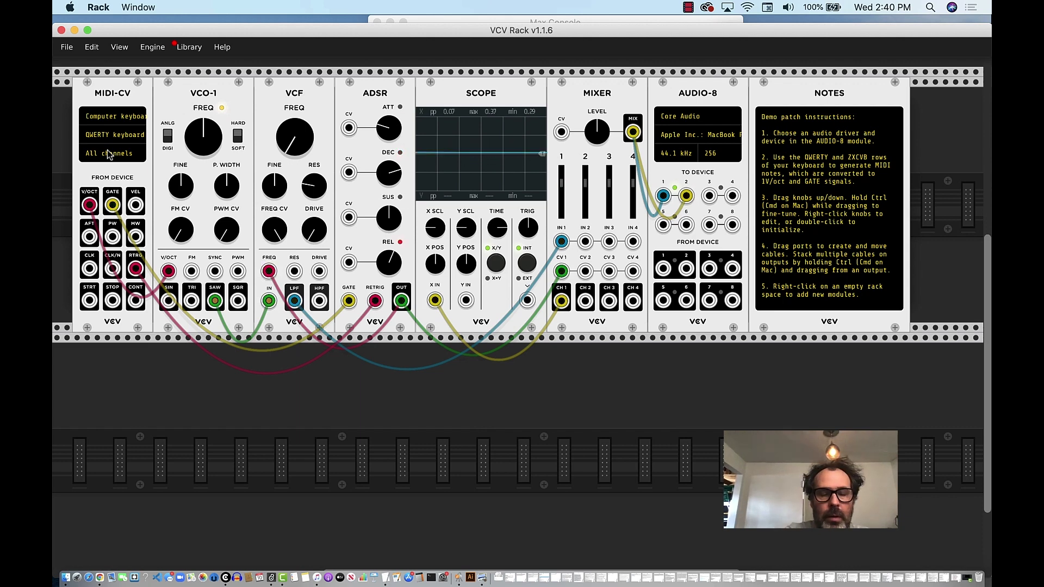
key(q)
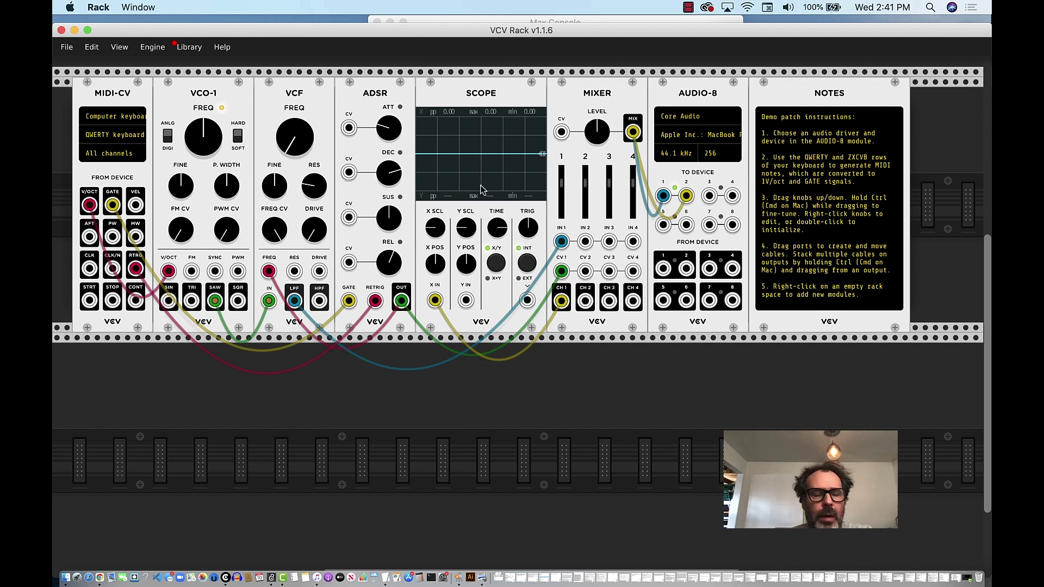
Step: Play a series of repeated low notes and check the signal on the SCOPE module
key(z)
key(z)
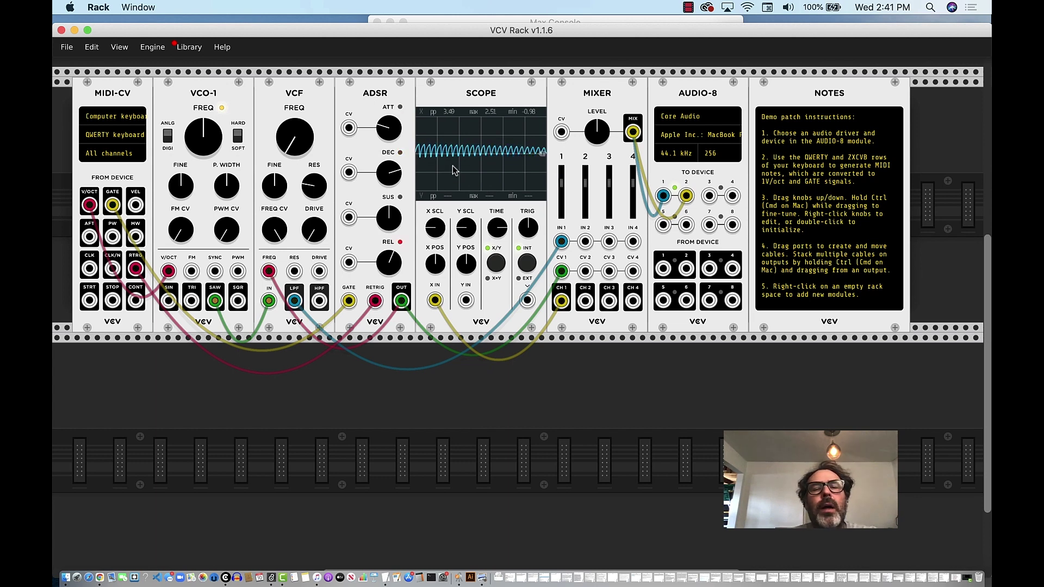
key(z)
key(z)
key(z)
key(z)
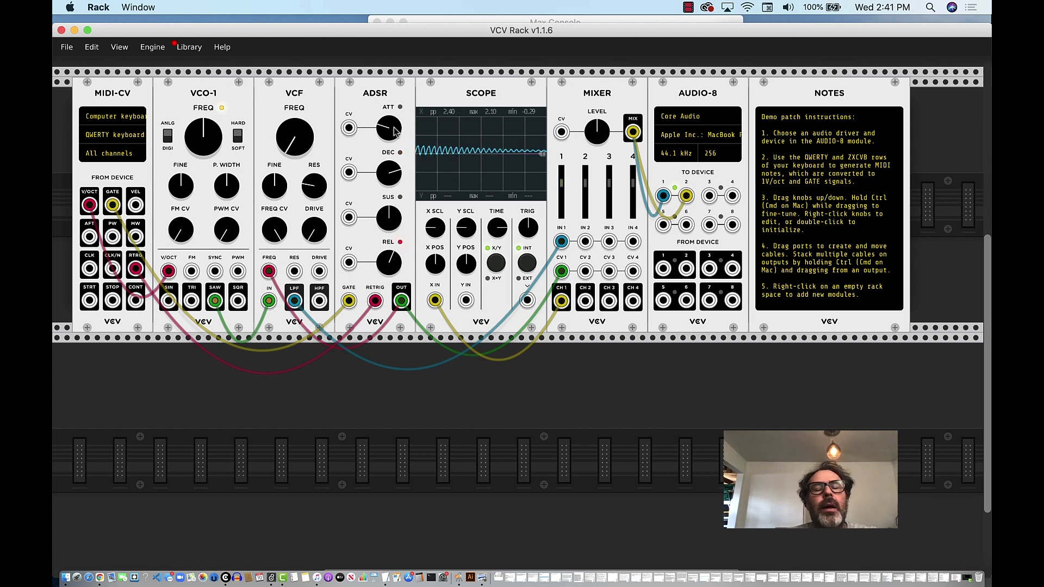
Step: Increase the attack on the ADSR module and replay the low note to hear the change
drag(385, 131, 385, 114)
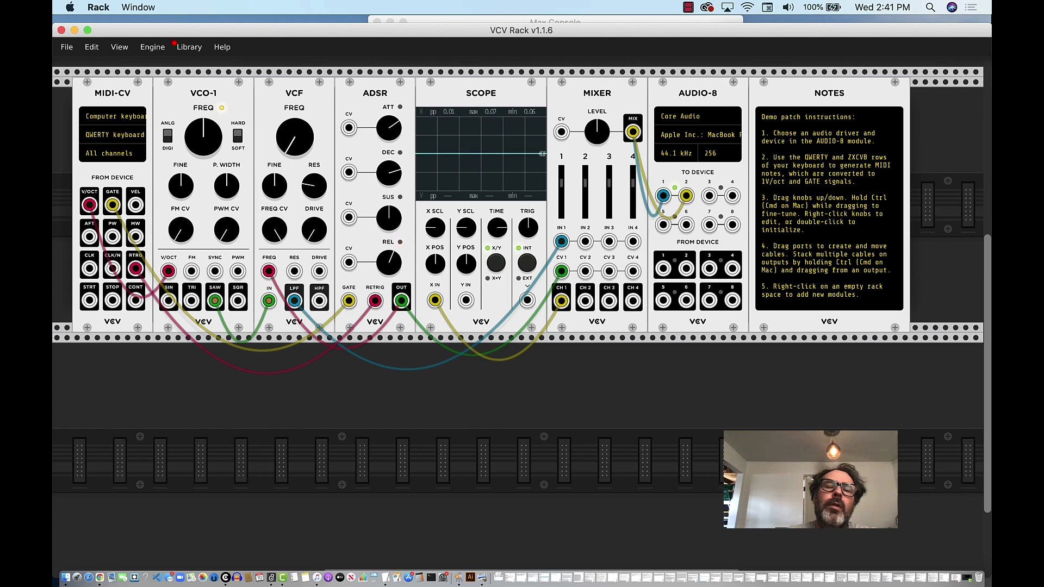
key(z)
key(z)
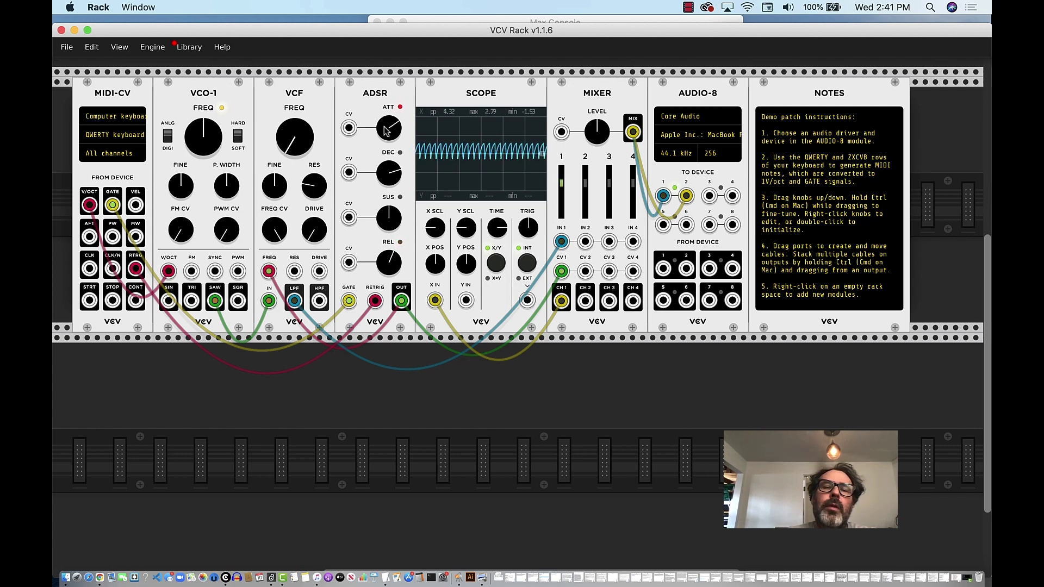
key(z)
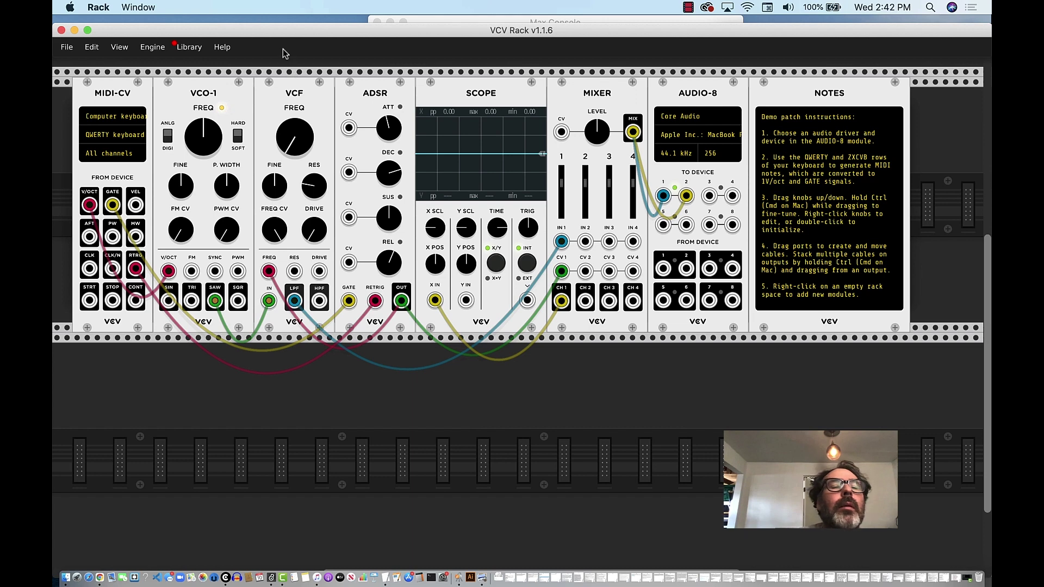
Step: Update all library plugins and confirm closing Rack so the downloaded updates can load
drag(233, 31, 245, 32)
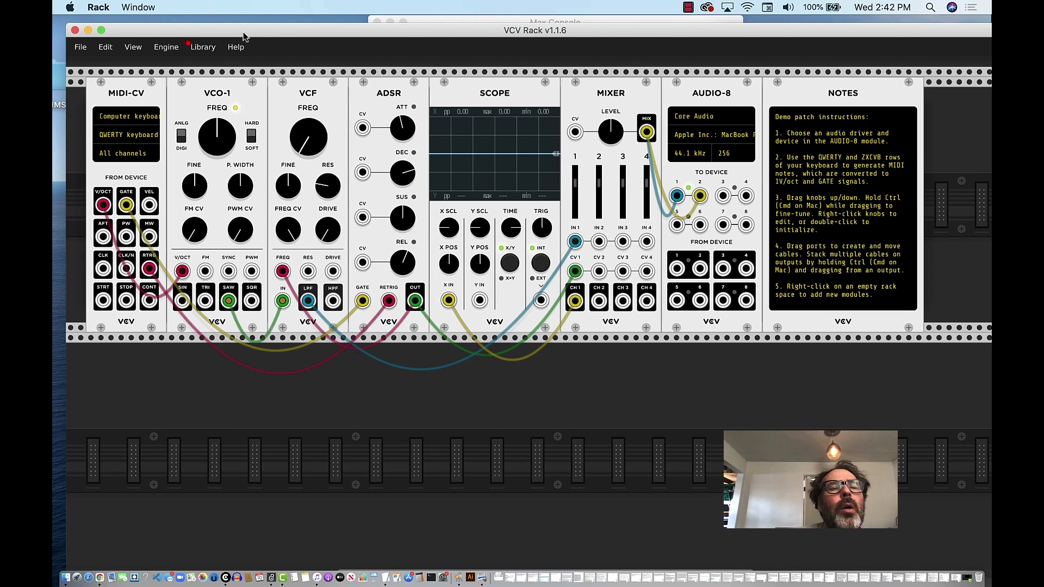
click(205, 49)
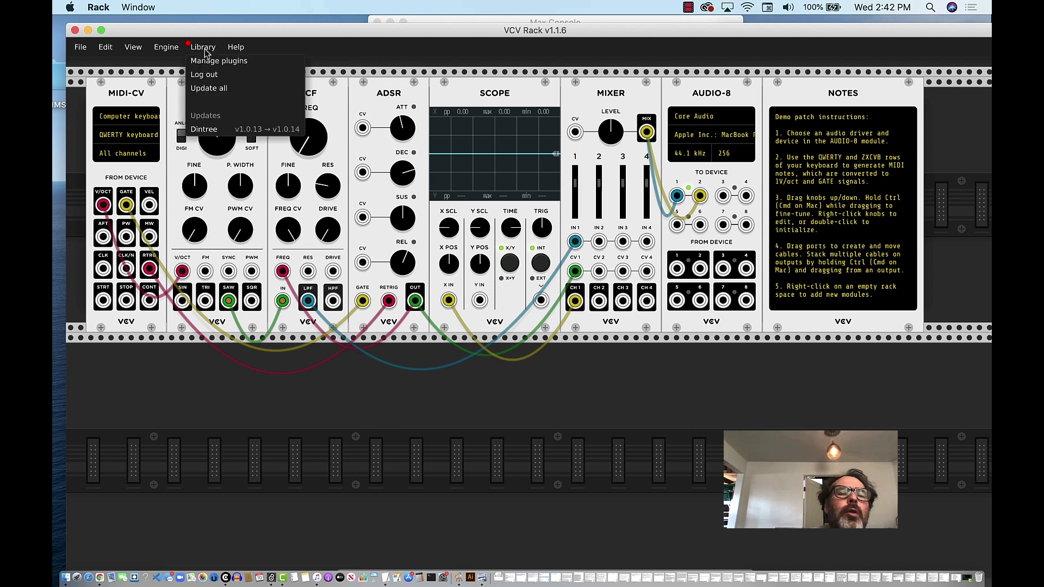
click(210, 89)
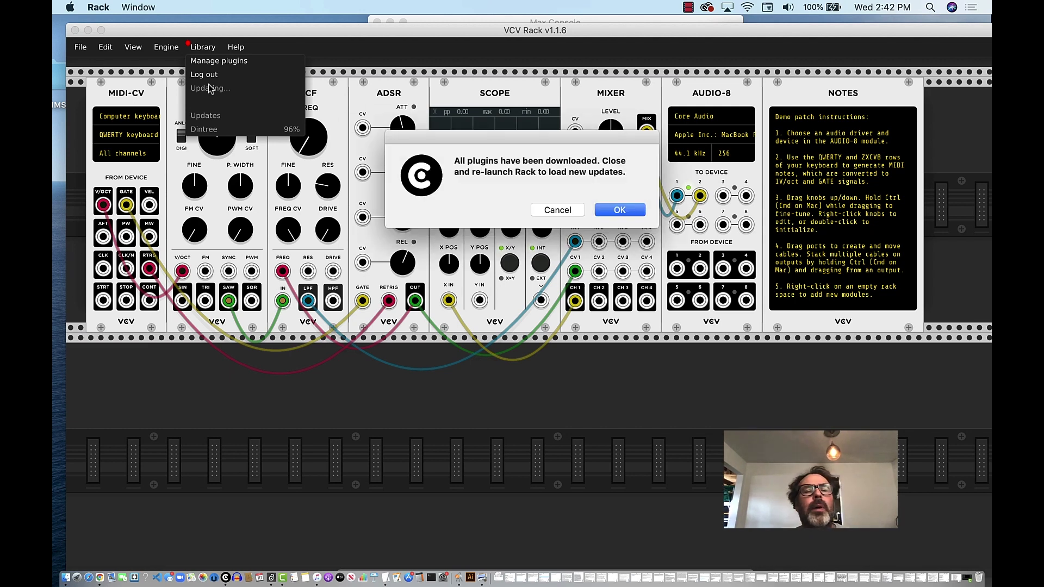
click(627, 211)
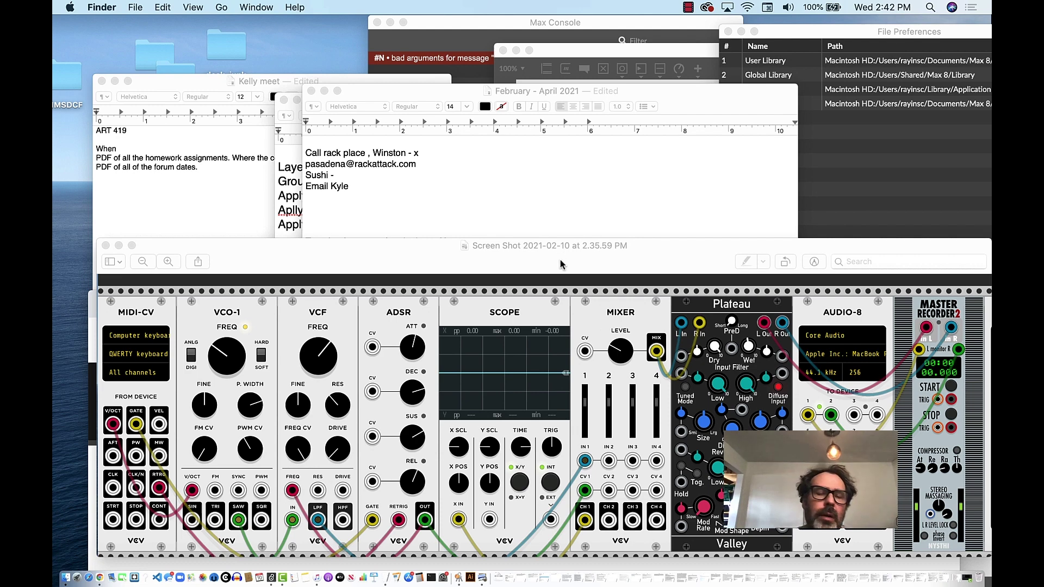
Step: Relaunch VCV Rack and arrange its window beside the patch screenshot, leaving the Plateau, AUDIO-8 and MASTER RECORDER2 modules uncovered
drag(562, 265, 532, 252)
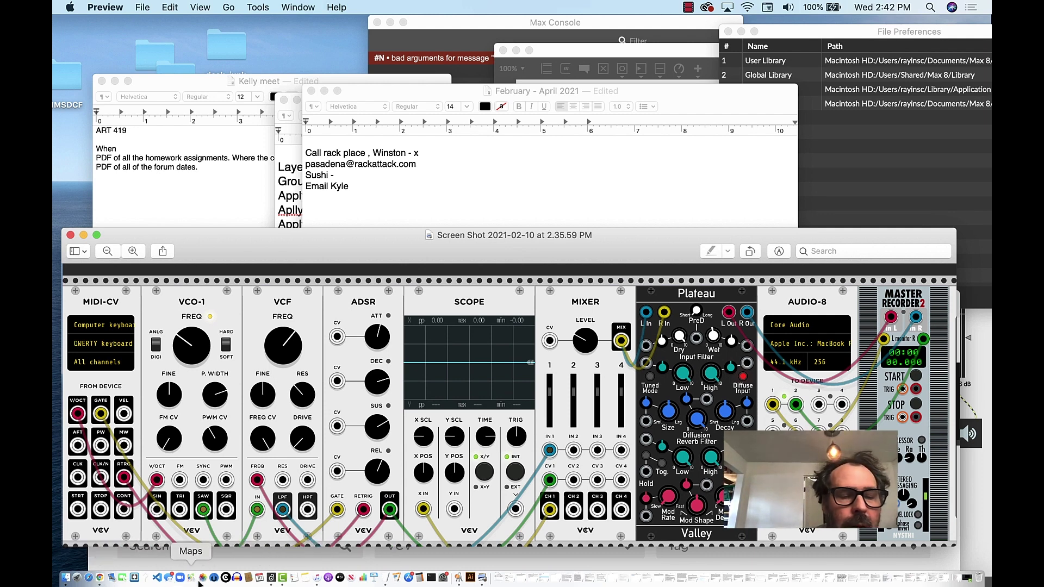
click(226, 579)
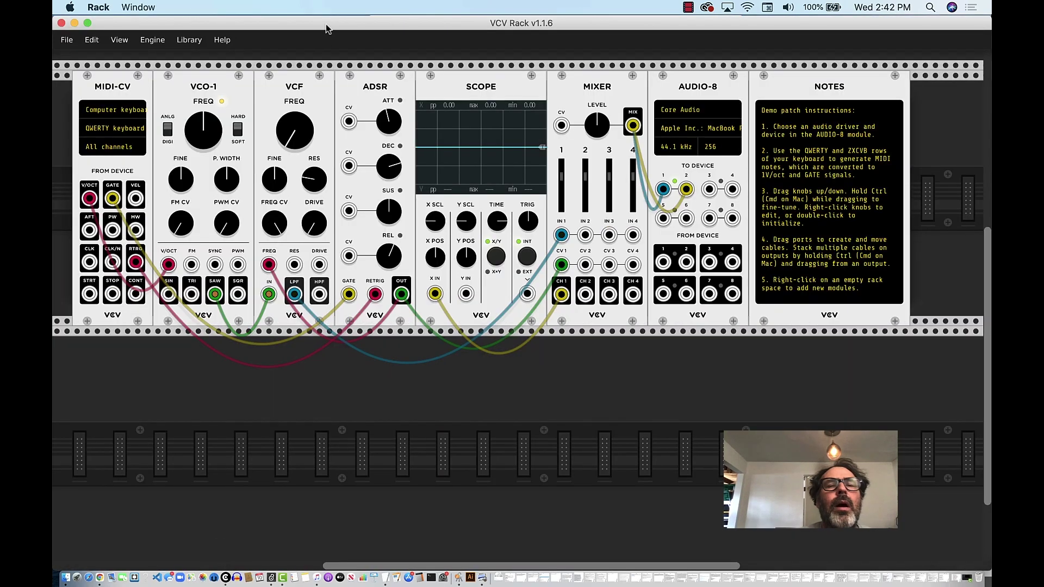
drag(328, 29, 225, 27)
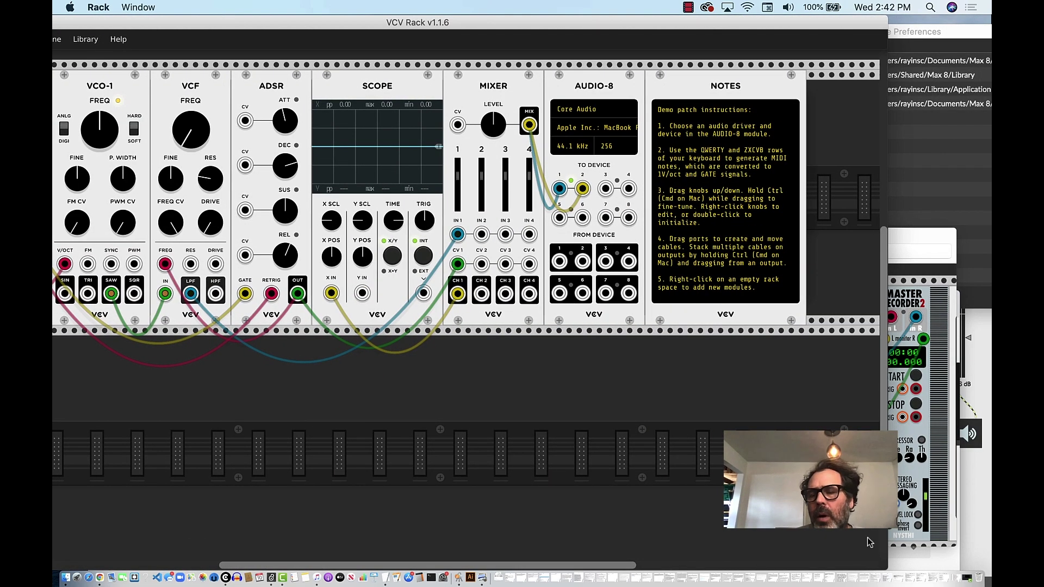
drag(886, 562, 738, 566)
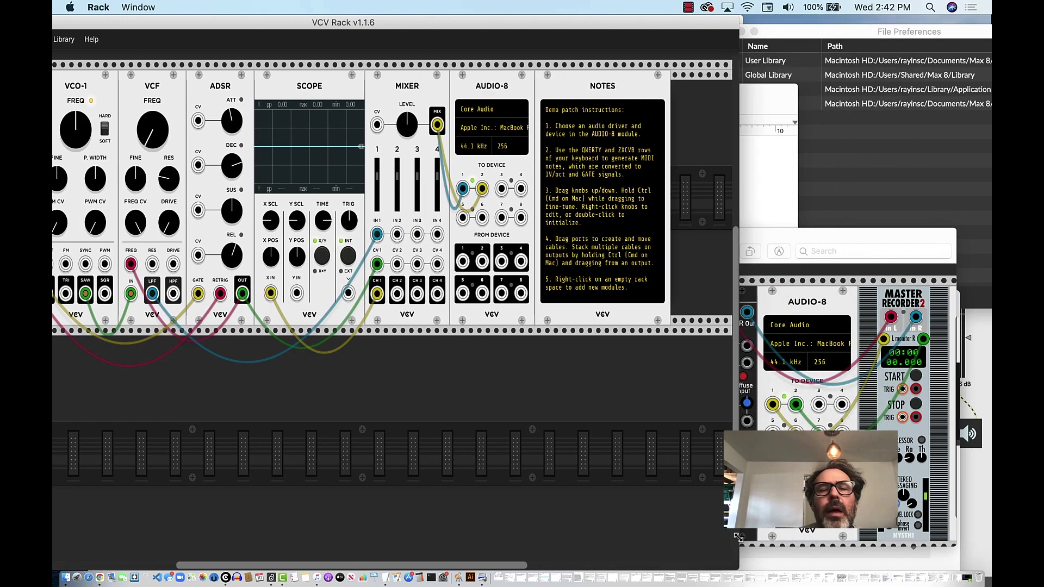
drag(678, 25, 529, 33)
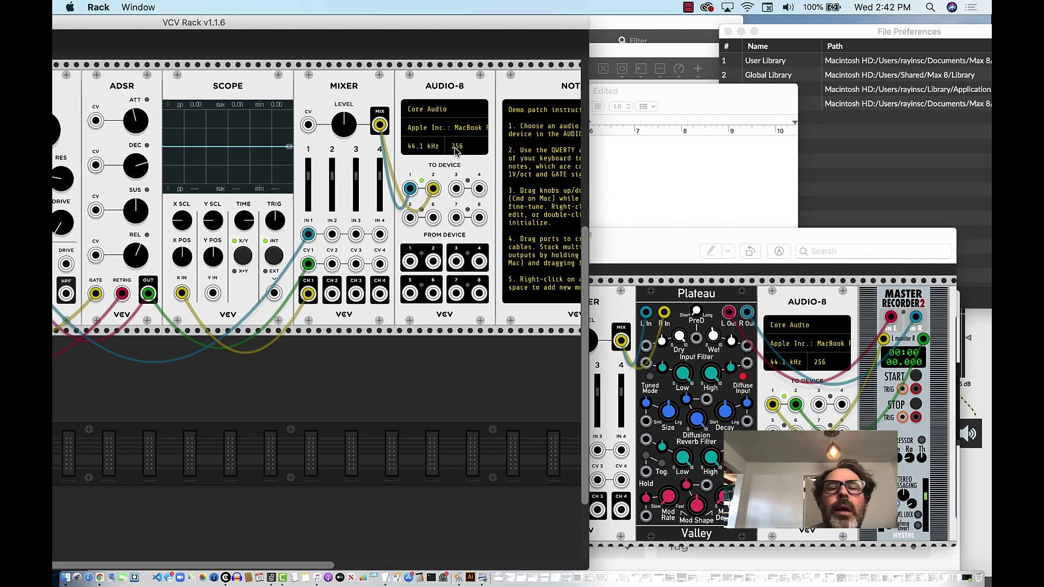
Step: Slide the NOTES module right and place AUDIO-8 directly against it, opening a gap after the MIXER
scroll(456, 151, right, 10)
scroll(455, 151, up, 2)
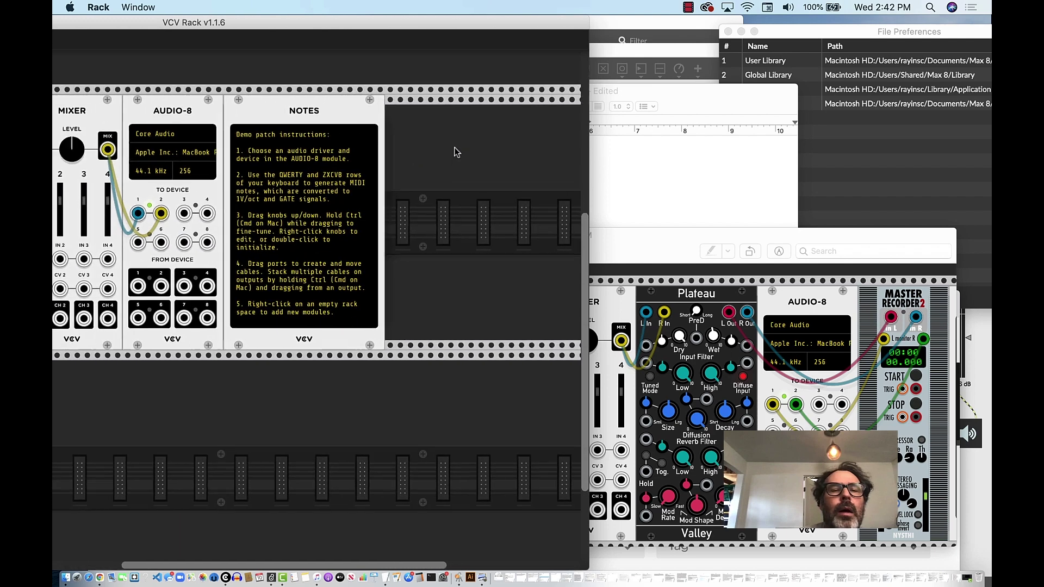
drag(379, 120, 546, 133)
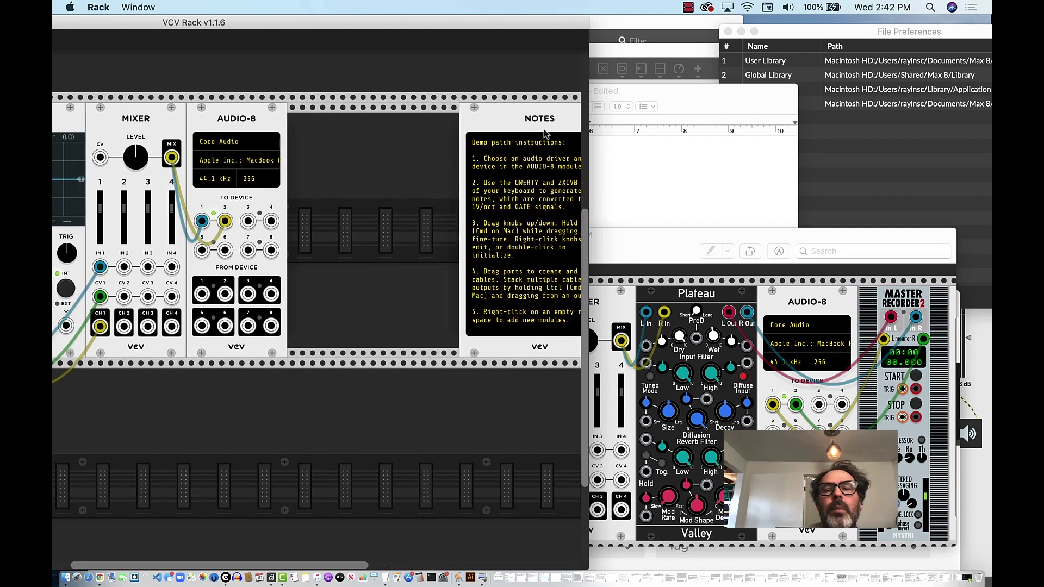
drag(238, 115, 435, 132)
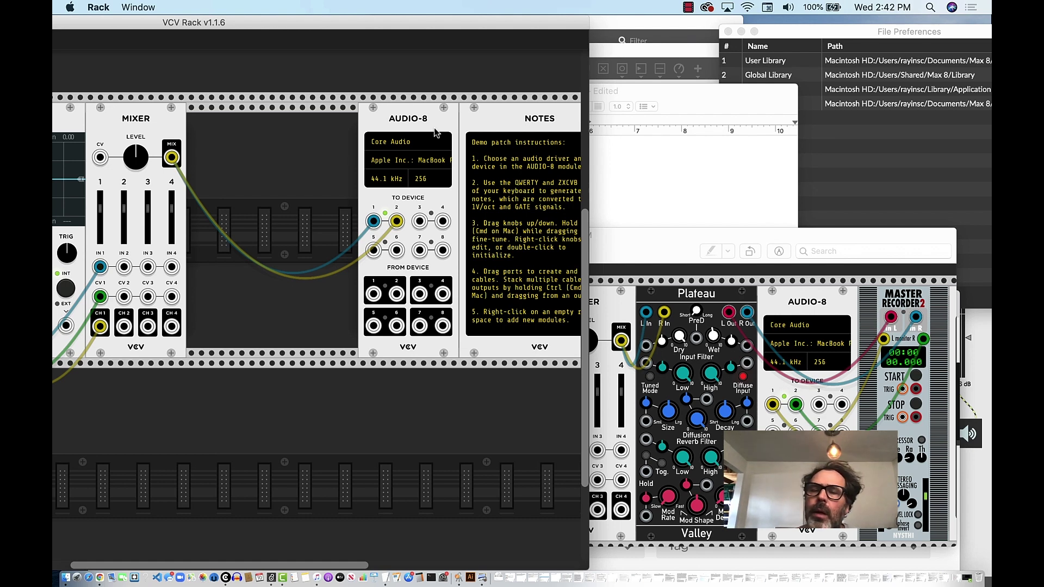
Step: Disconnect the two MIXER cables from inputs 1 and 2 of AUDIO-8
drag(373, 221, 319, 168)
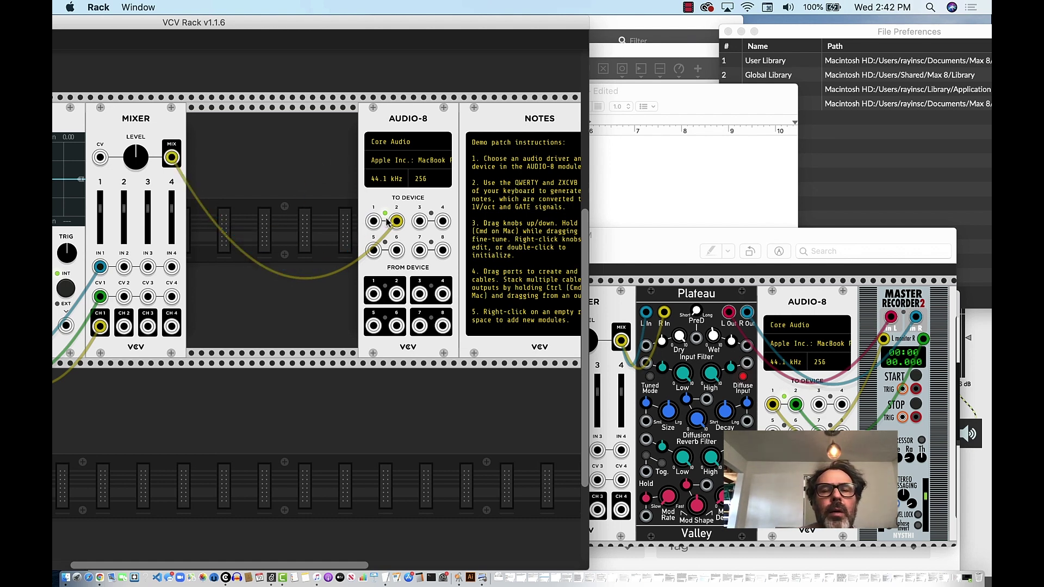
drag(388, 221, 239, 187)
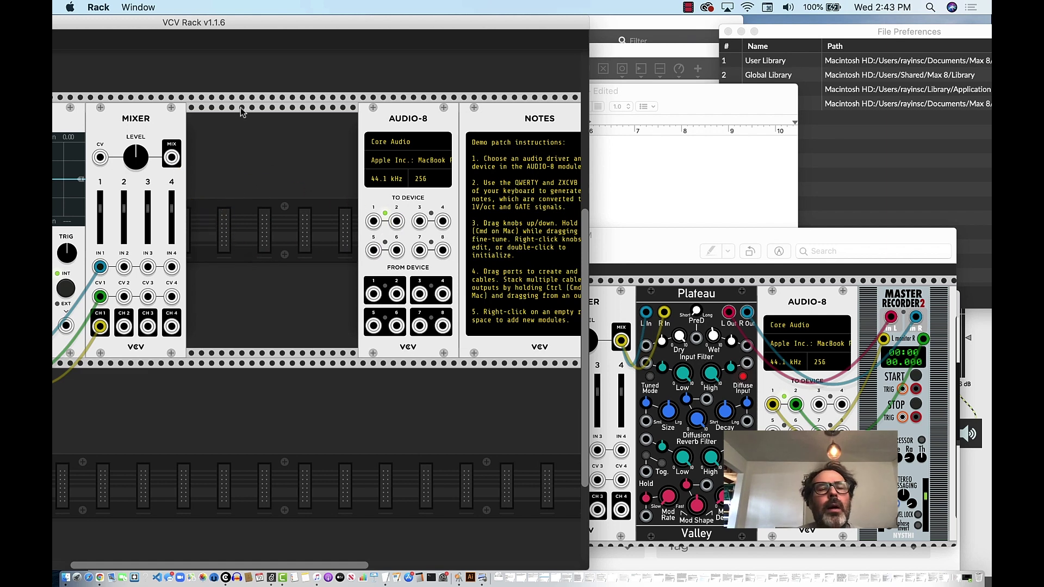
Step: Filter the module browser to the Valley brand and place a Plateau module directly against the MIXER
right_click(201, 109)
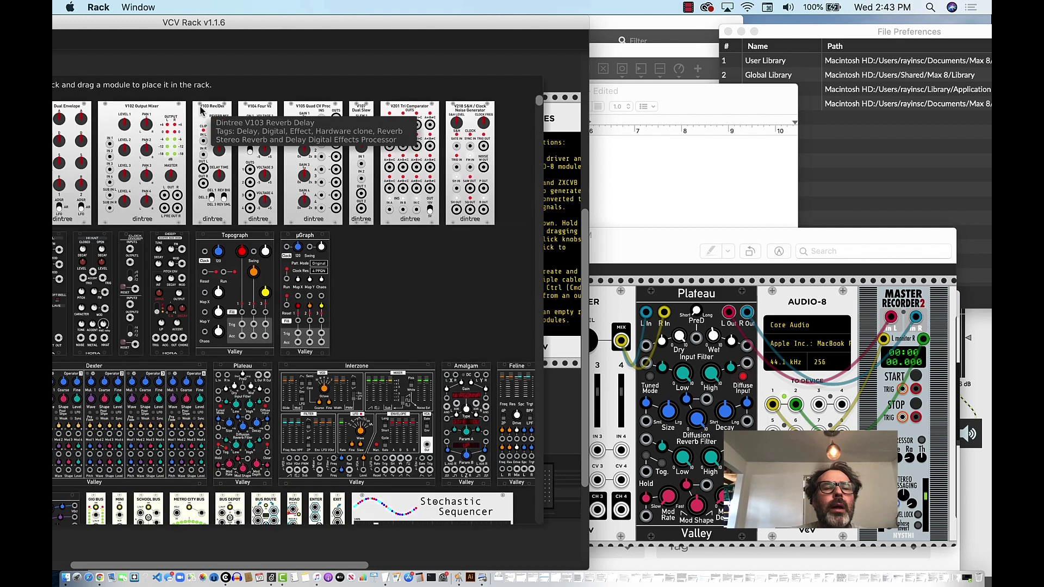
drag(228, 23, 553, 23)
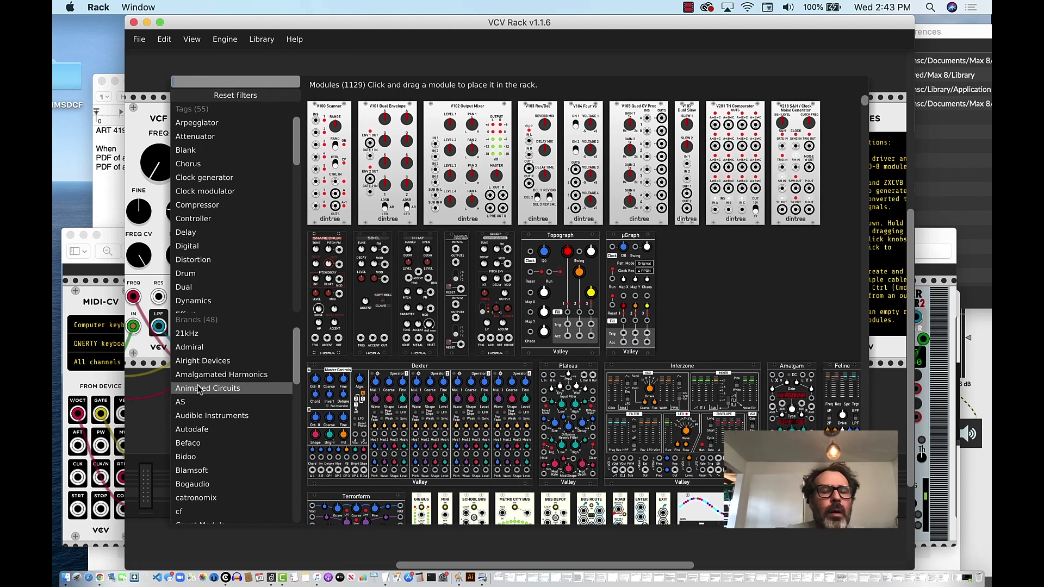
scroll(199, 389, down, 10)
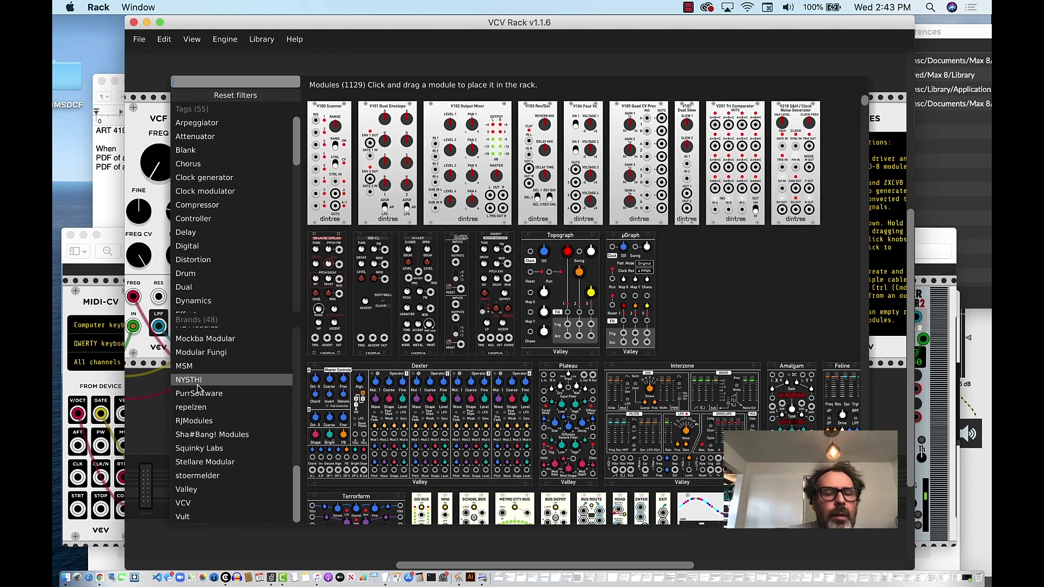
click(190, 490)
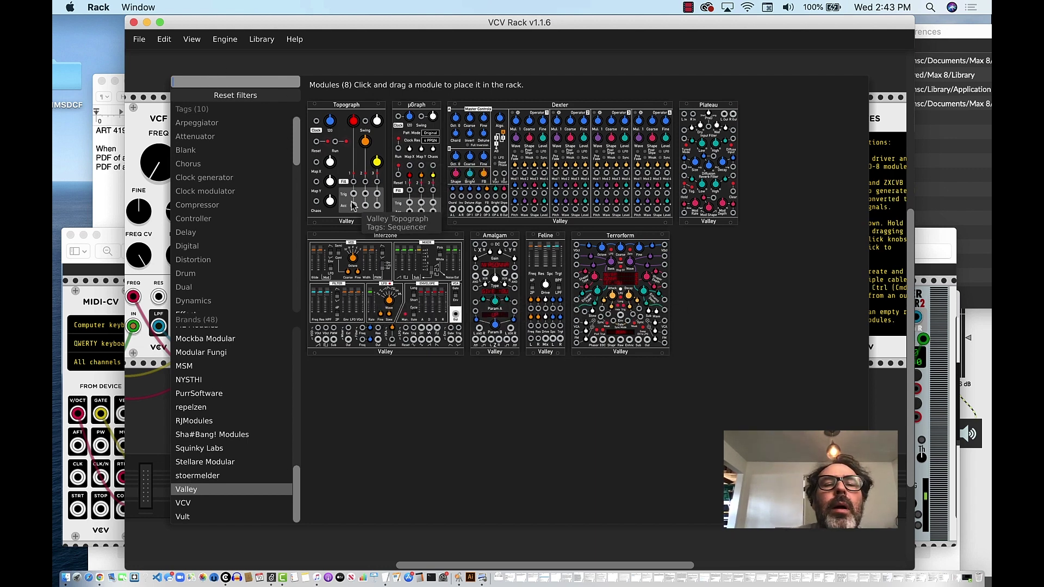
drag(712, 154, 612, 241)
drag(552, 289, 502, 281)
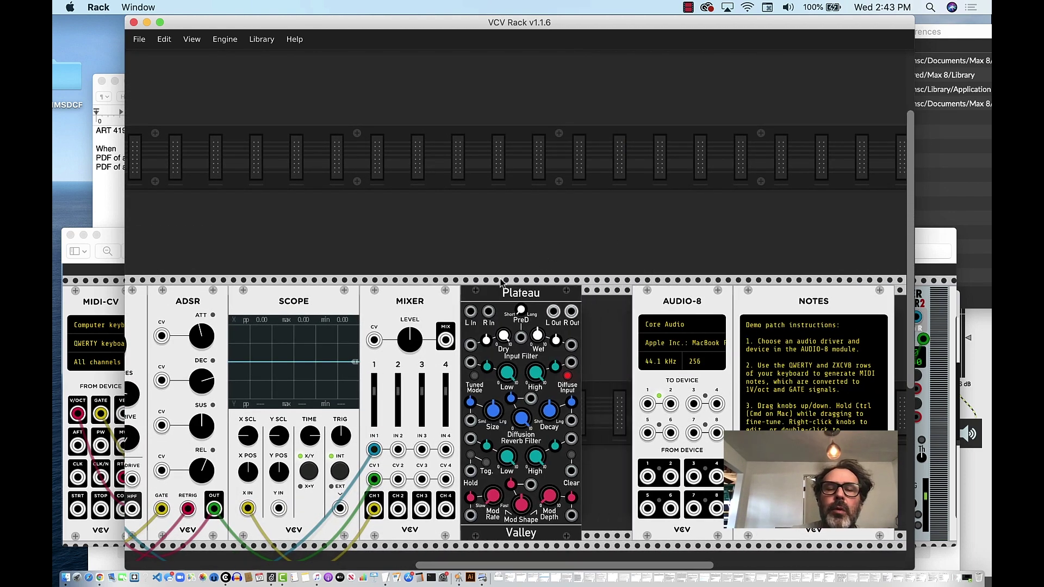
Step: Slide AUDIO-8 against the Plateau and move NOTES farther right to open a gap after AUDIO-8
scroll(598, 191, right, 5)
scroll(598, 190, down, 3)
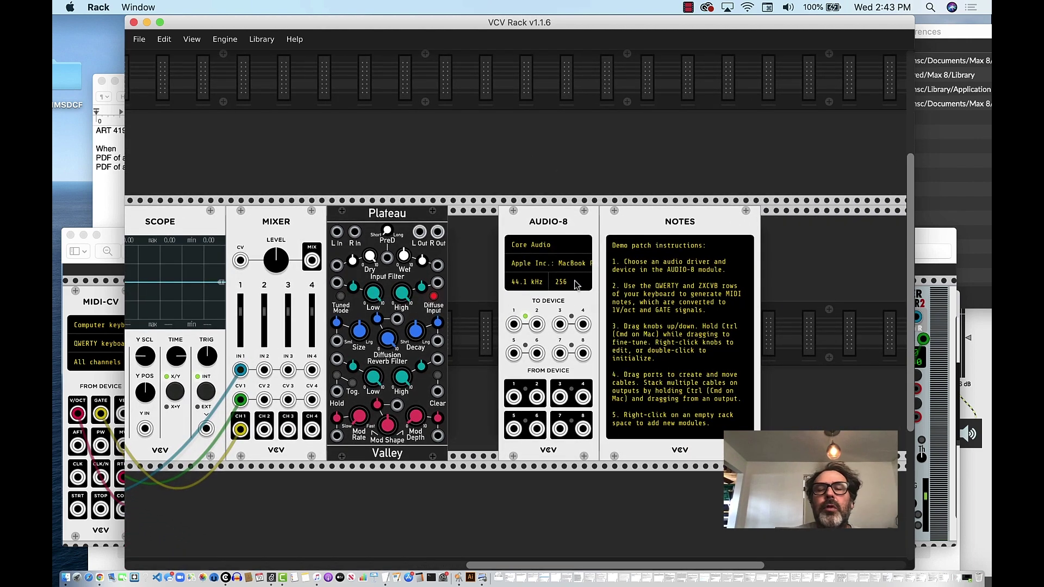
drag(550, 220, 495, 225)
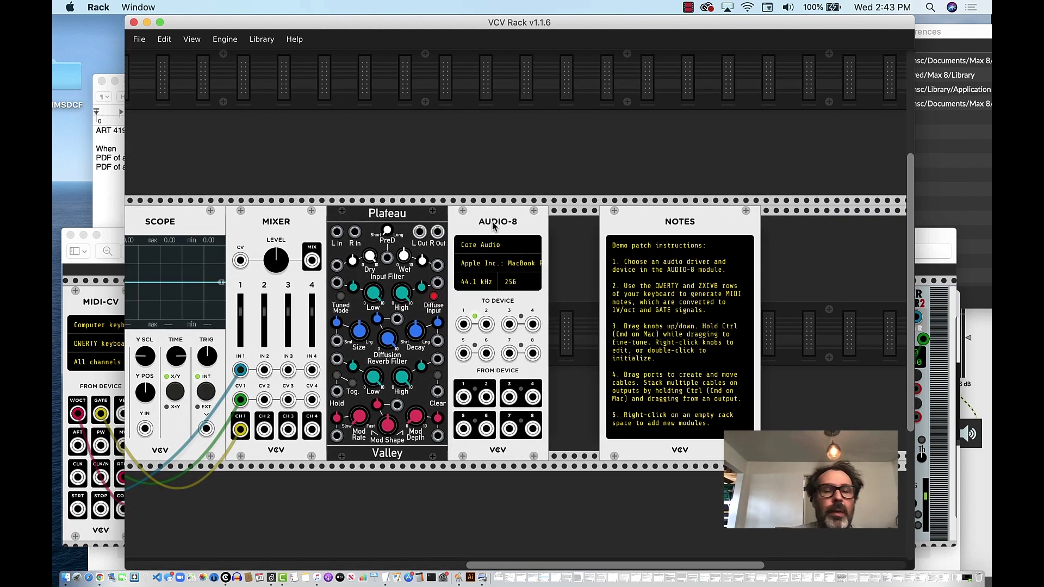
drag(701, 227, 851, 227)
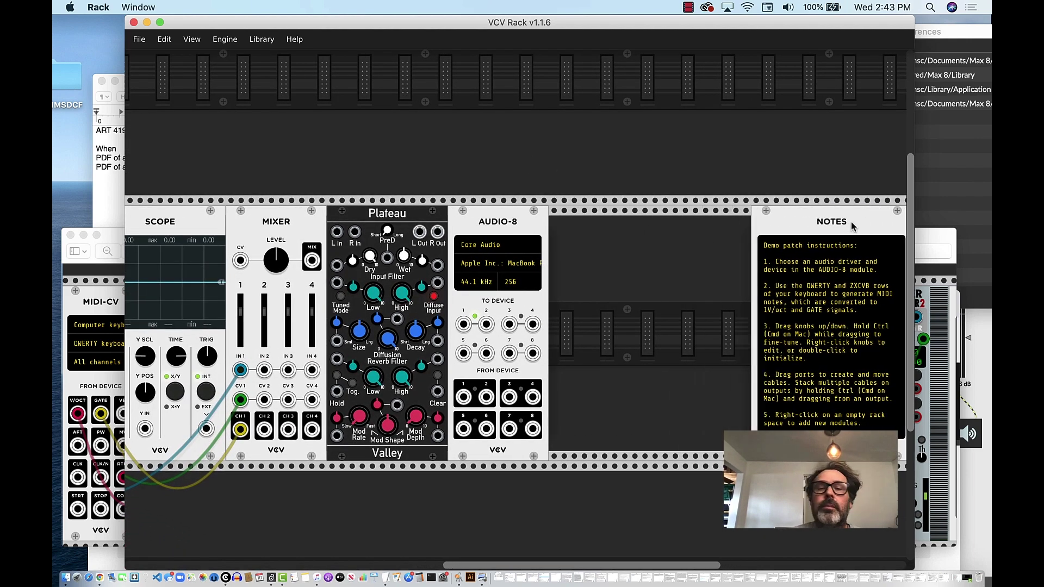
Step: Find MASTER RECORDER2 by filtering the module browser to NYSTHI and searching "Recorder", and add it directly after AUDIO-8
right_click(583, 212)
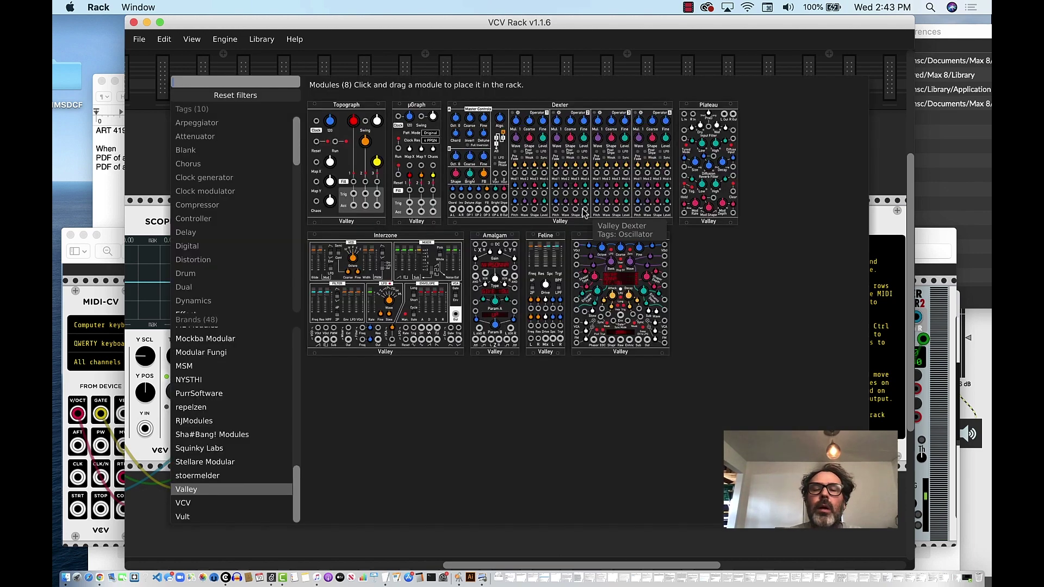
click(235, 96)
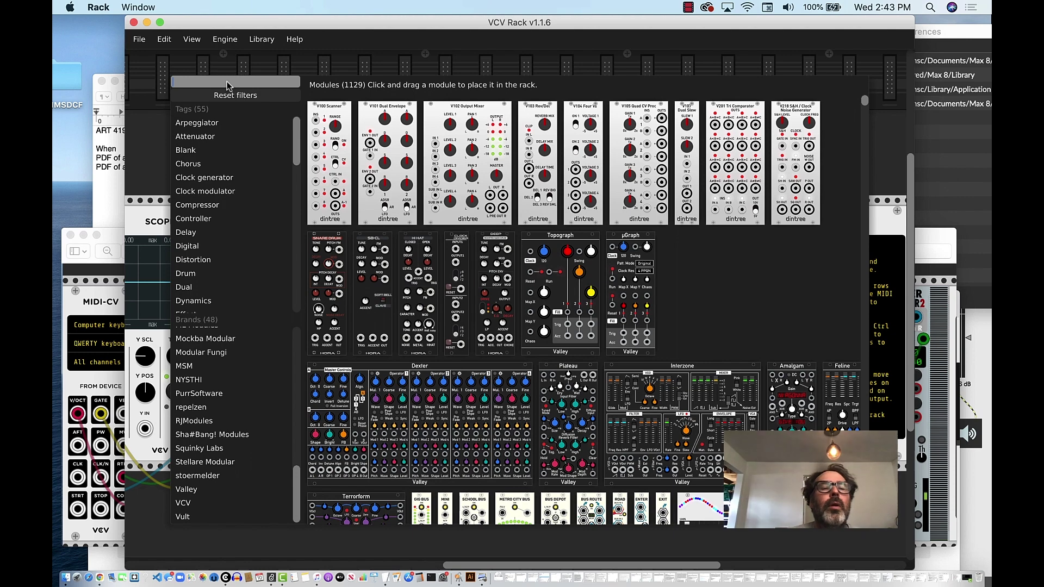
click(203, 384)
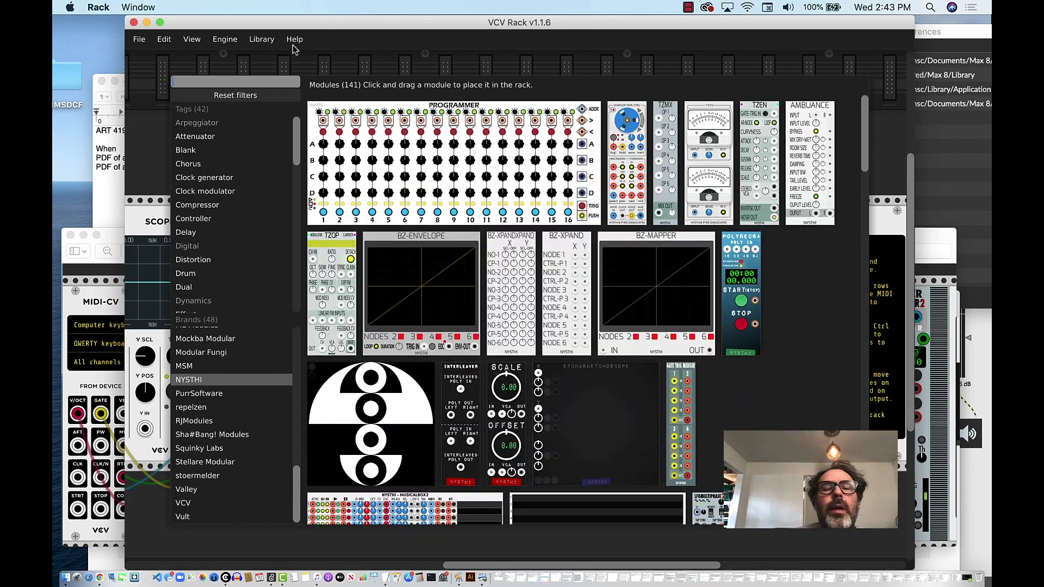
click(228, 83)
text(Rec)
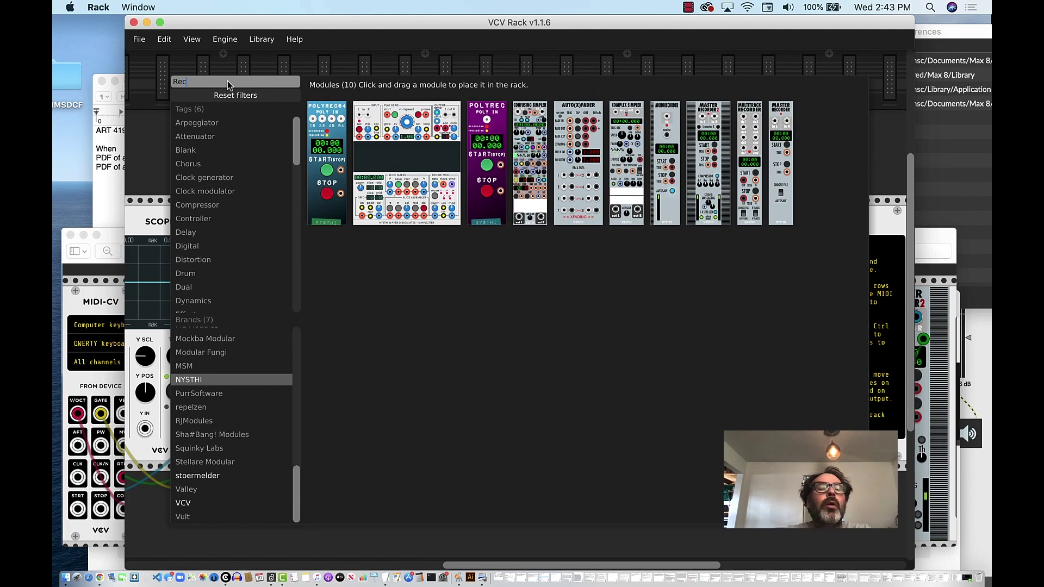
text(order)
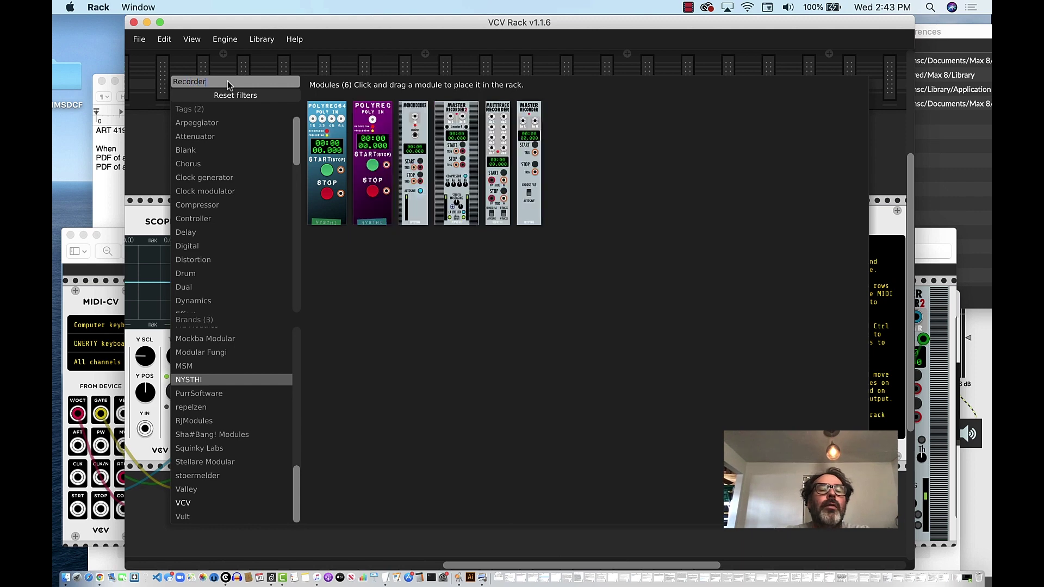
click(453, 144)
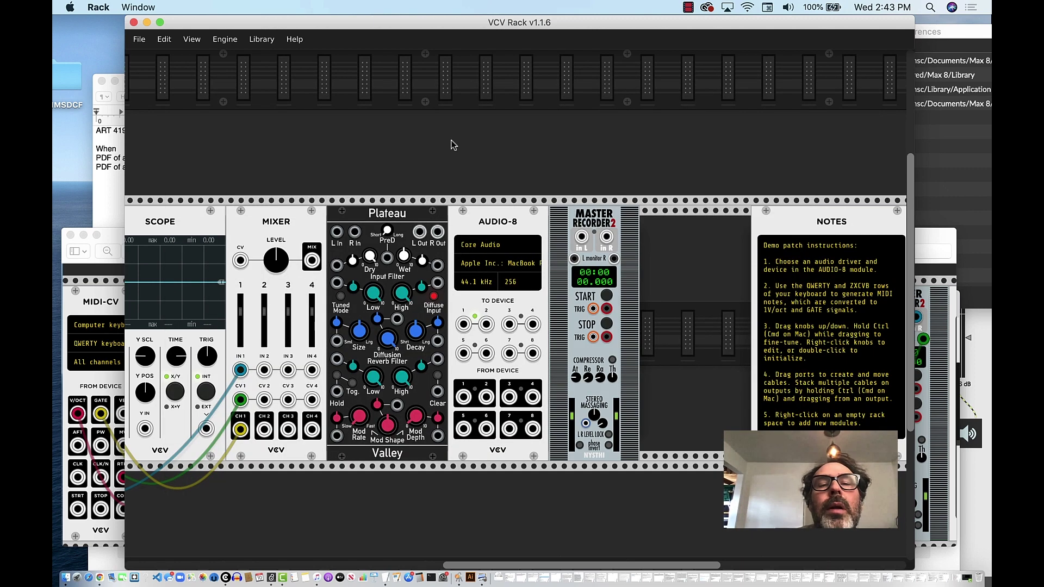
Step: Move the NOTES module back directly against MASTER RECORDER2
scroll(722, 245, right, 3)
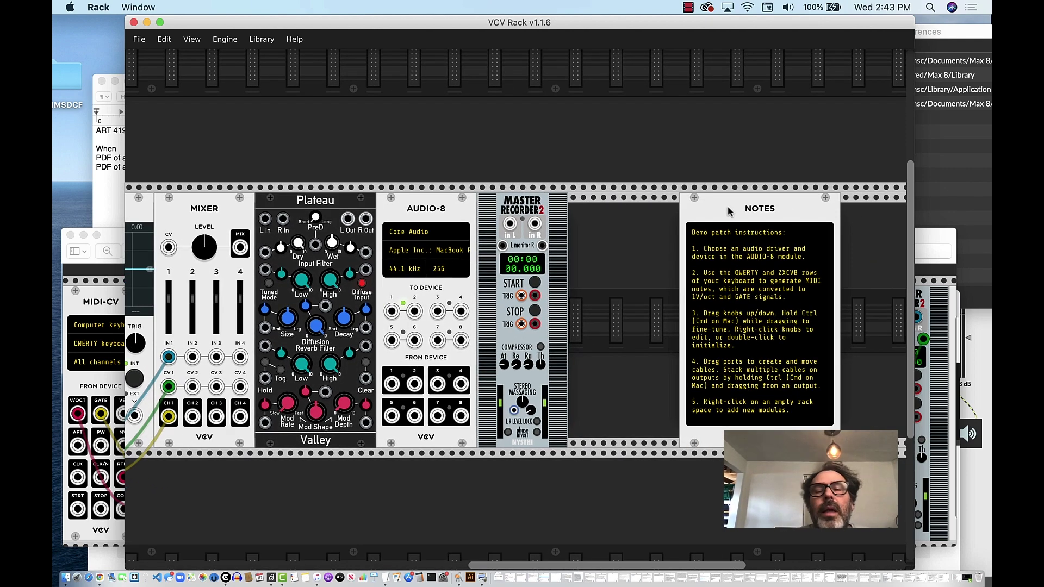
drag(731, 211, 627, 215)
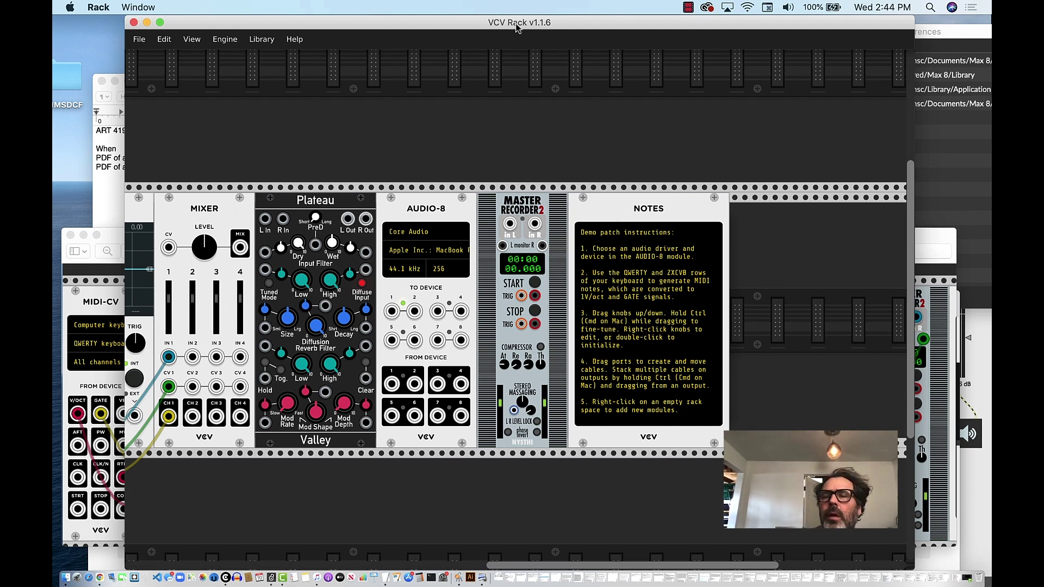
Step: Bring the patch screenshot in front of Rack and examine how the MIXER is cabled to the Plateau
drag(573, 24, 479, 26)
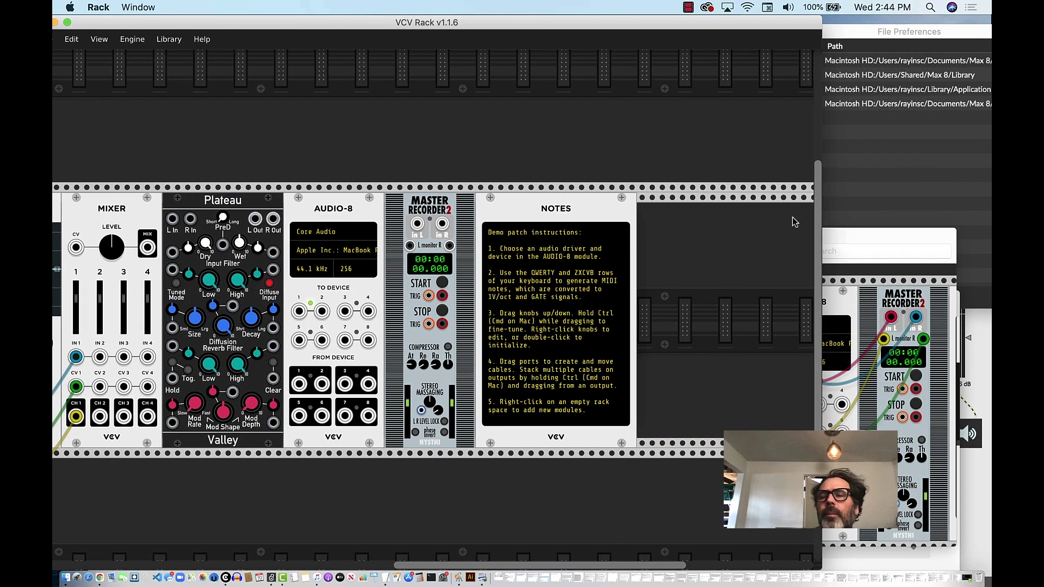
click(855, 246)
drag(507, 238, 548, 113)
drag(553, 131, 743, 170)
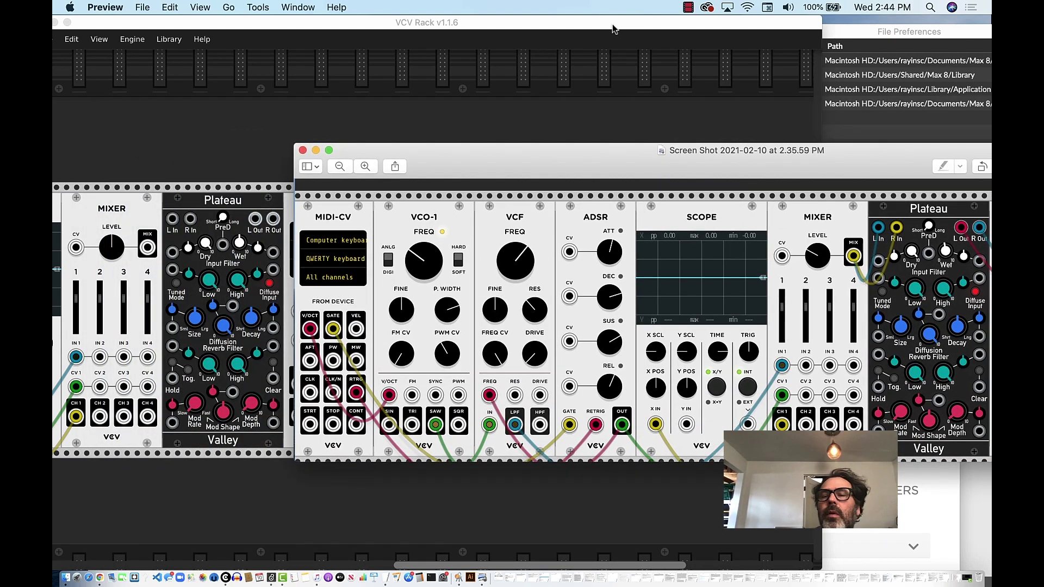
Step: Return to Rack and cable the MIXER's MIX output to both L In and R In on the Plateau
click(614, 25)
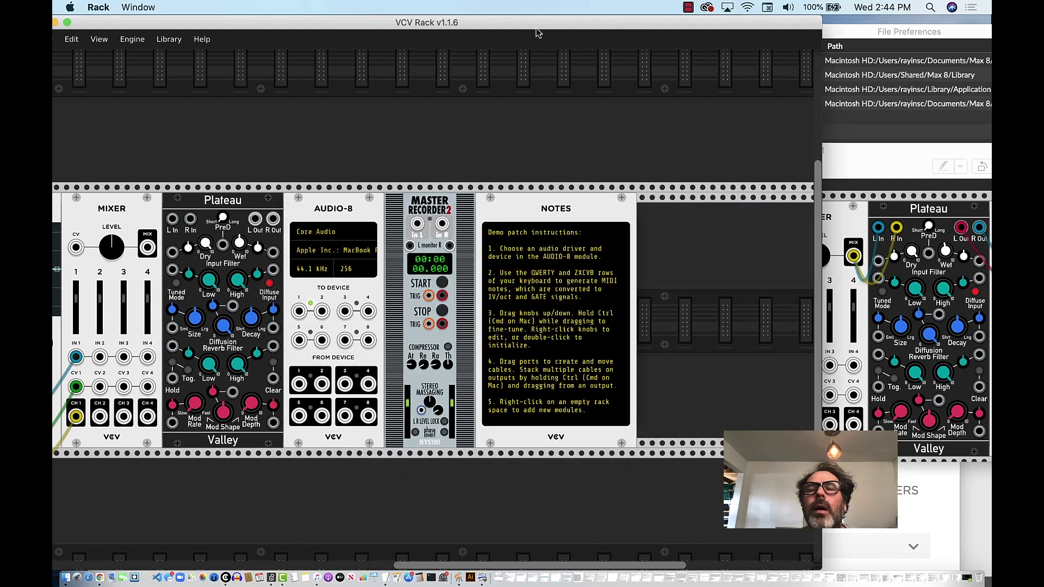
drag(536, 26, 619, 23)
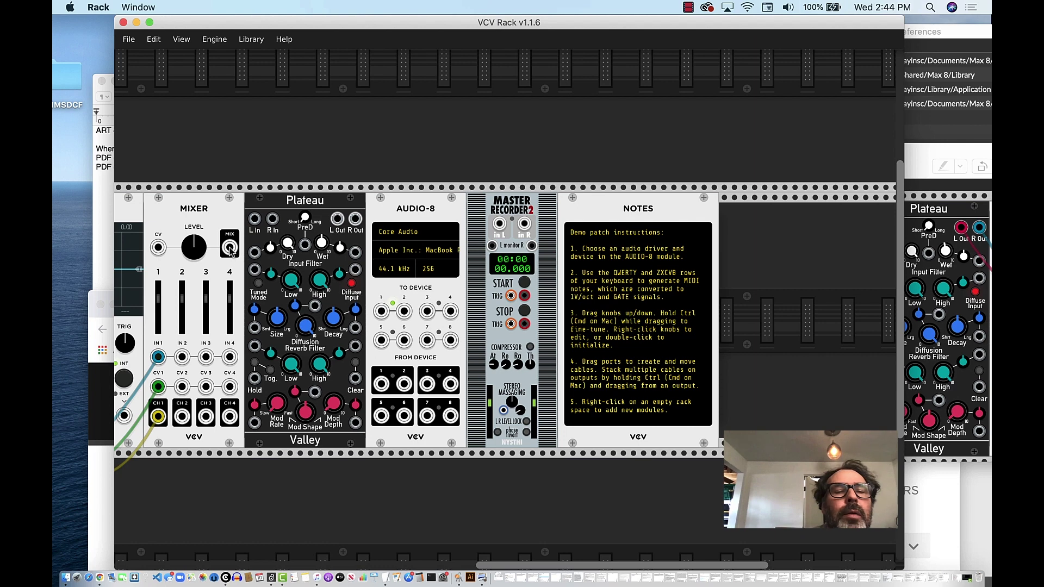
mouse_move(230, 248)
mouse_down()
mouse_move(254, 218)
mouse_move(269, 241)
mouse_move(230, 248)
mouse_up()
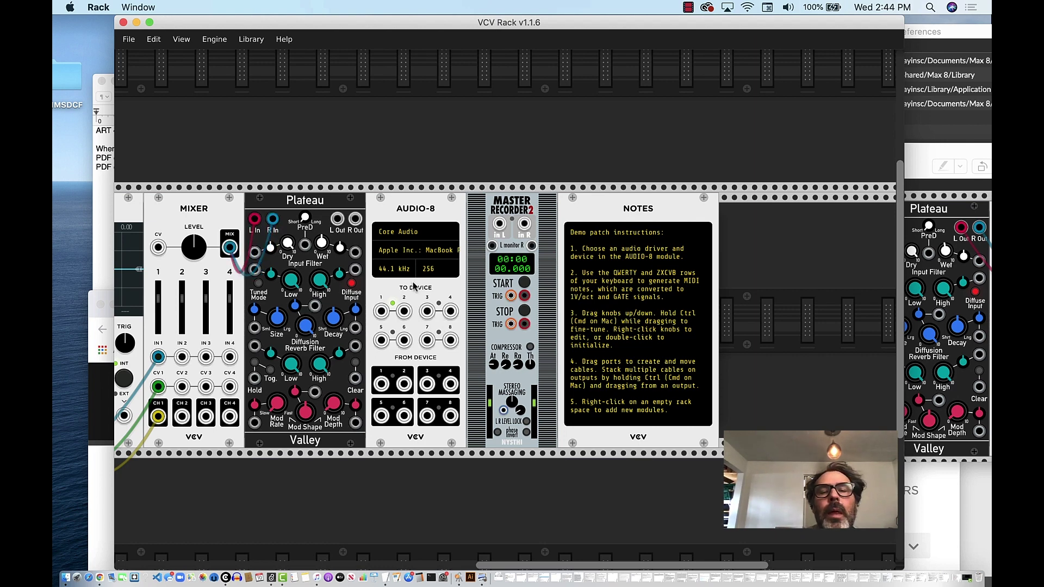
Step: Bring the patch screenshot forward again and examine the cabling from the Plateau outputs to AUDIO-8 and MASTER RECORDER2
scroll(571, 283, right, 2)
scroll(571, 283, down, 1)
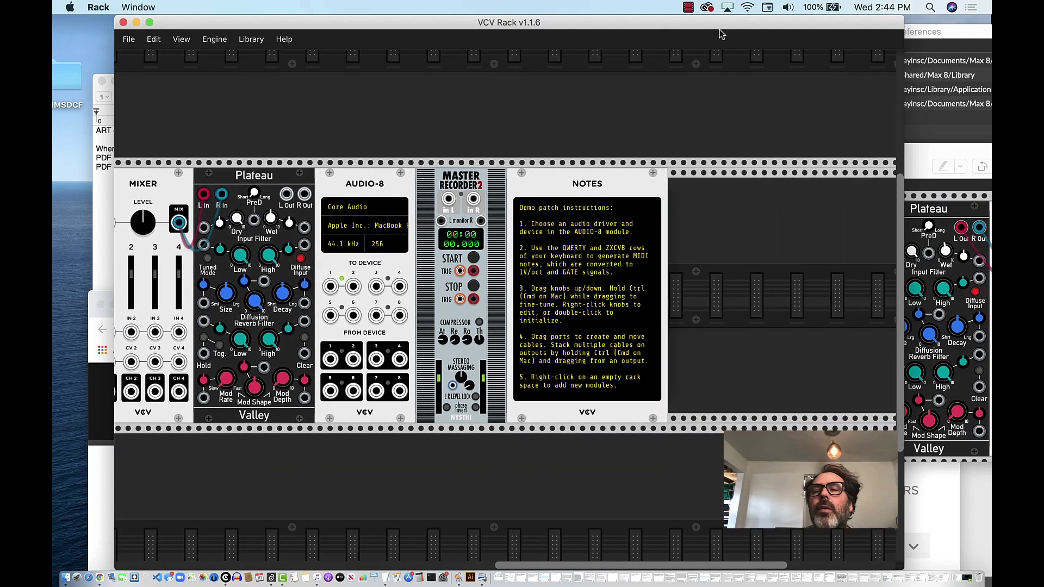
drag(721, 26, 427, 80)
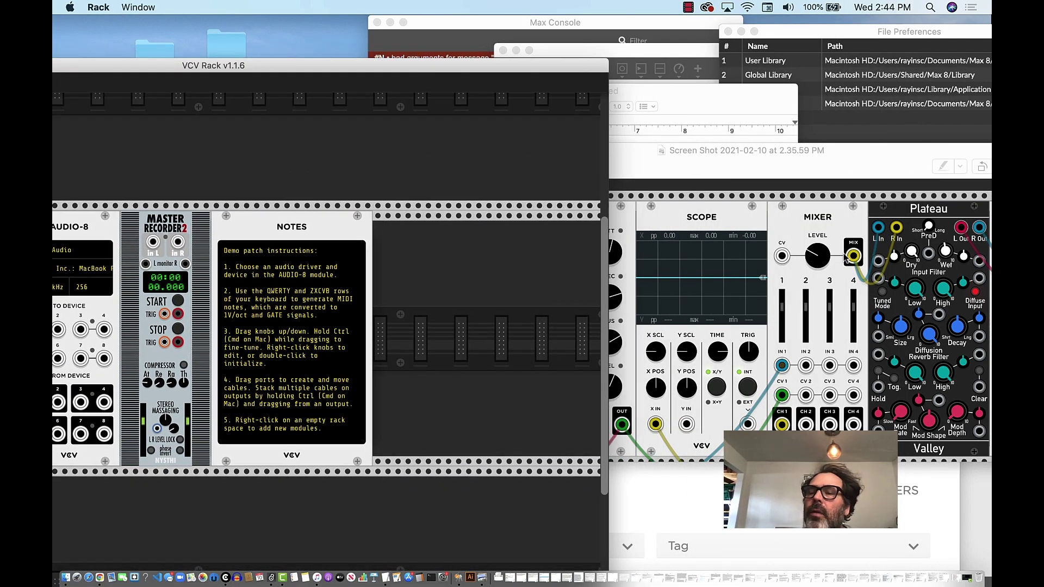
double_click(718, 162)
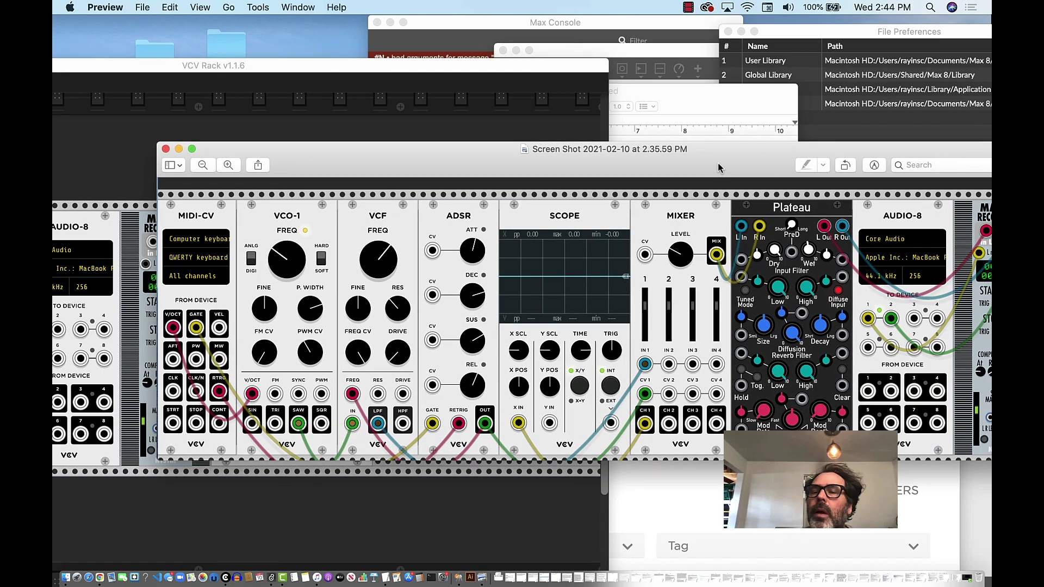
drag(717, 162, 732, 365)
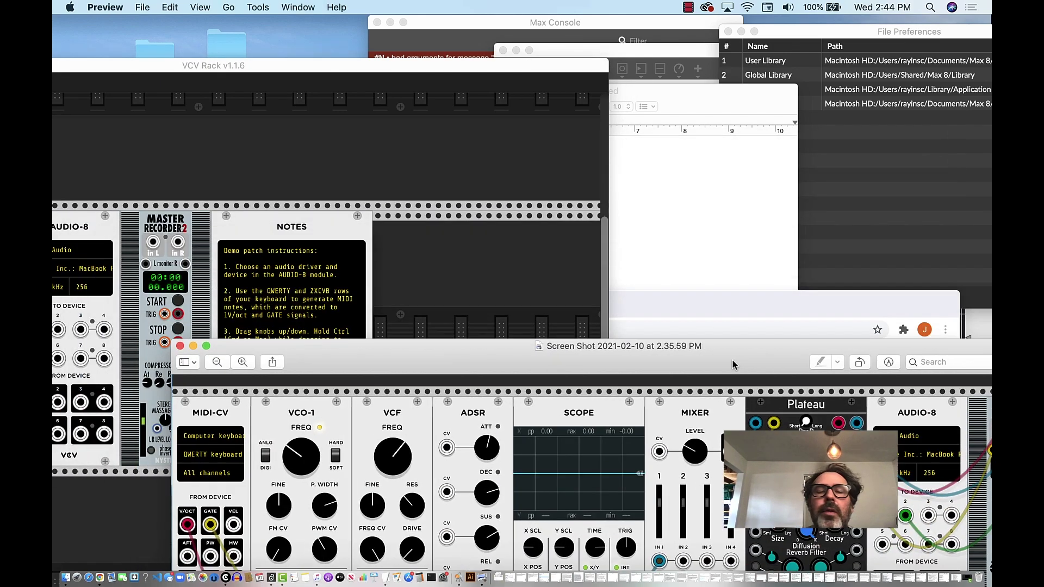
Step: Cable Plateau's L Out and R Out to MASTER RECORDER2's In L and In R, and its monitor L and R to AUDIO-8 inputs 1 and 2
click(314, 67)
drag(313, 68, 482, 62)
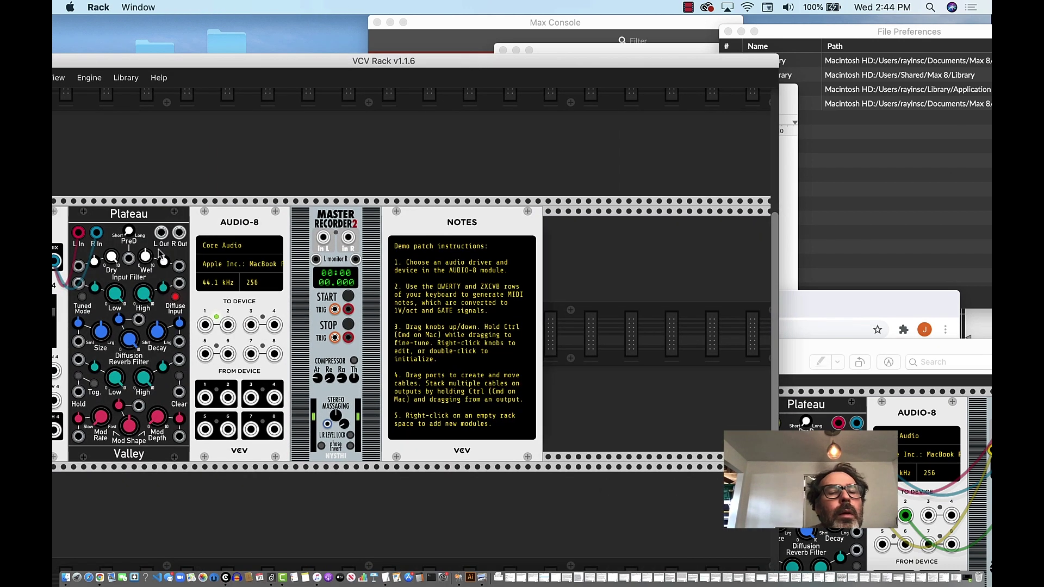
drag(161, 233, 323, 237)
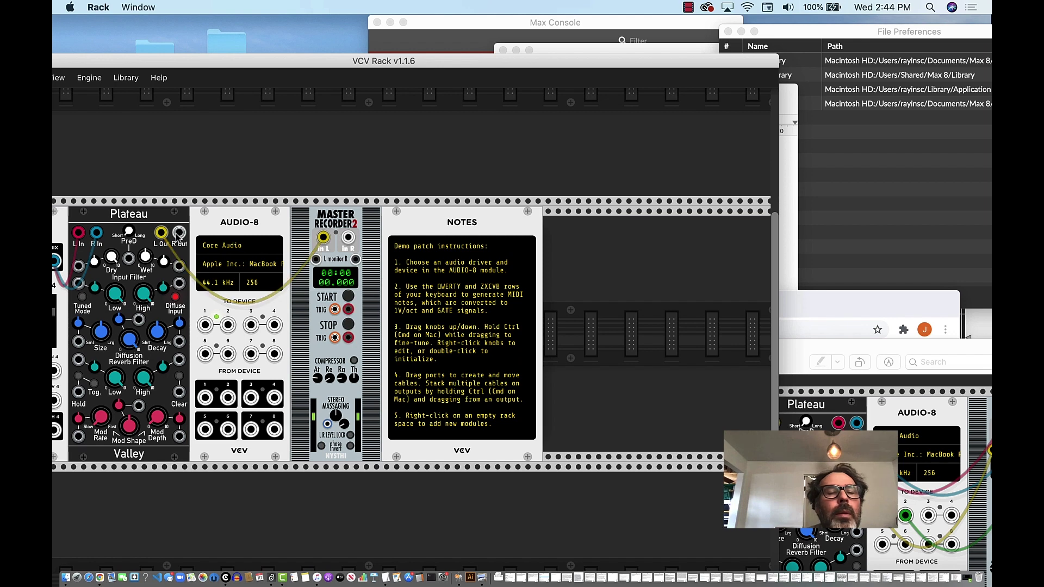
drag(179, 235, 349, 238)
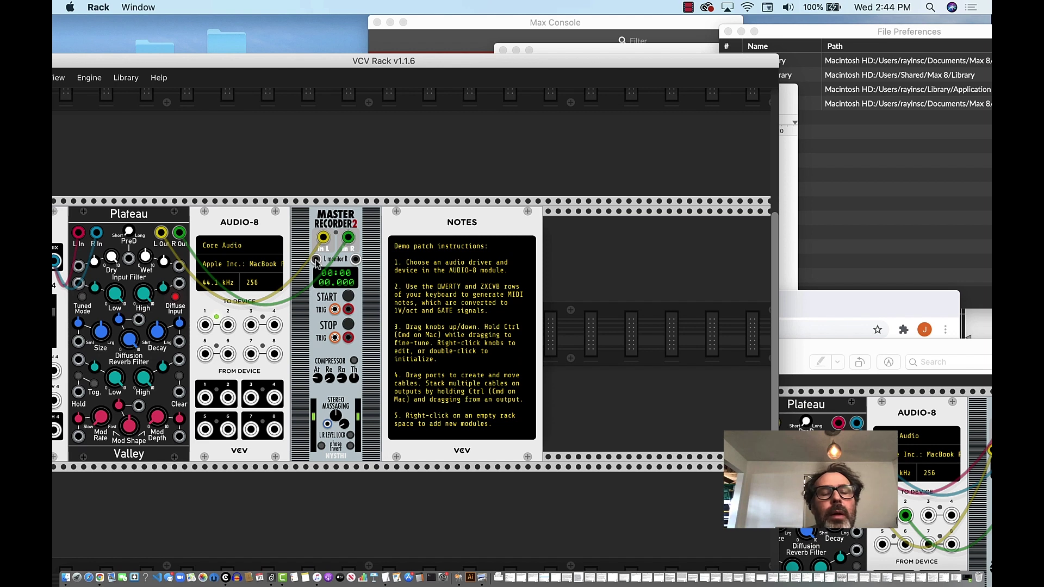
drag(316, 260, 206, 325)
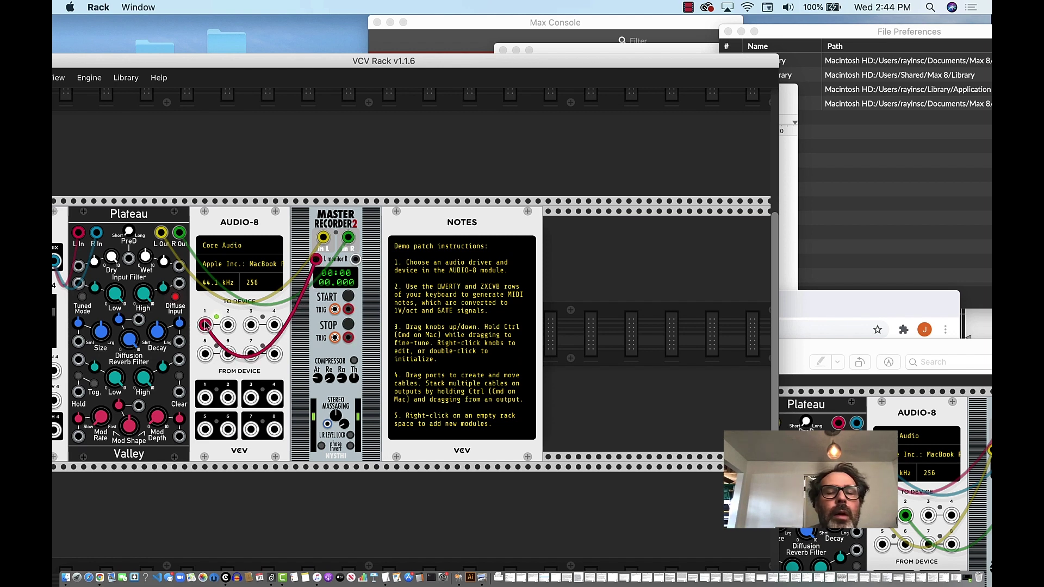
drag(355, 259, 238, 324)
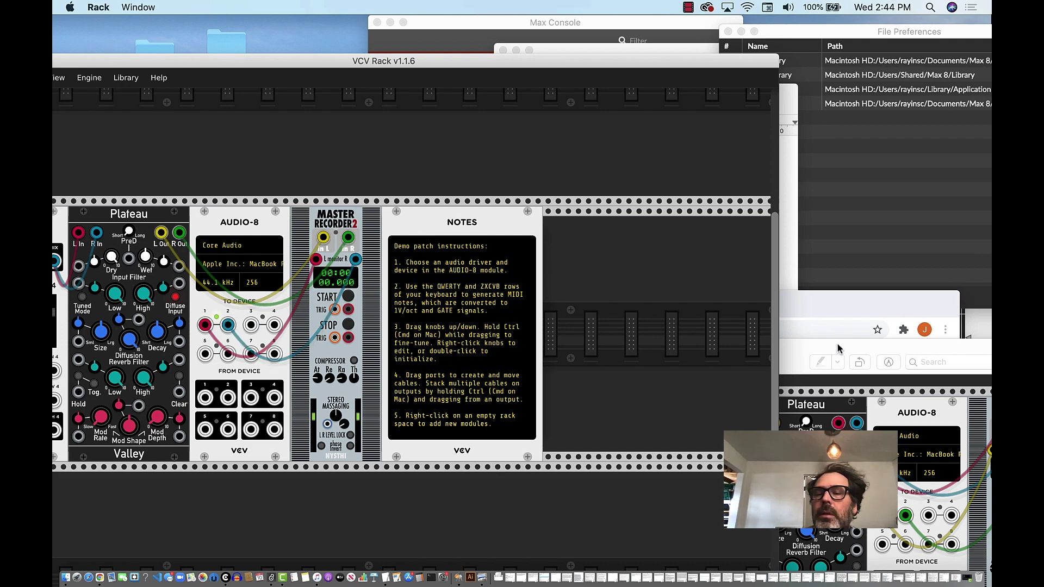
Step: Compare the finished cabling with the patch screenshot, and return to Rack with the MIXER through NOTES modules in view
drag(837, 344, 696, 194)
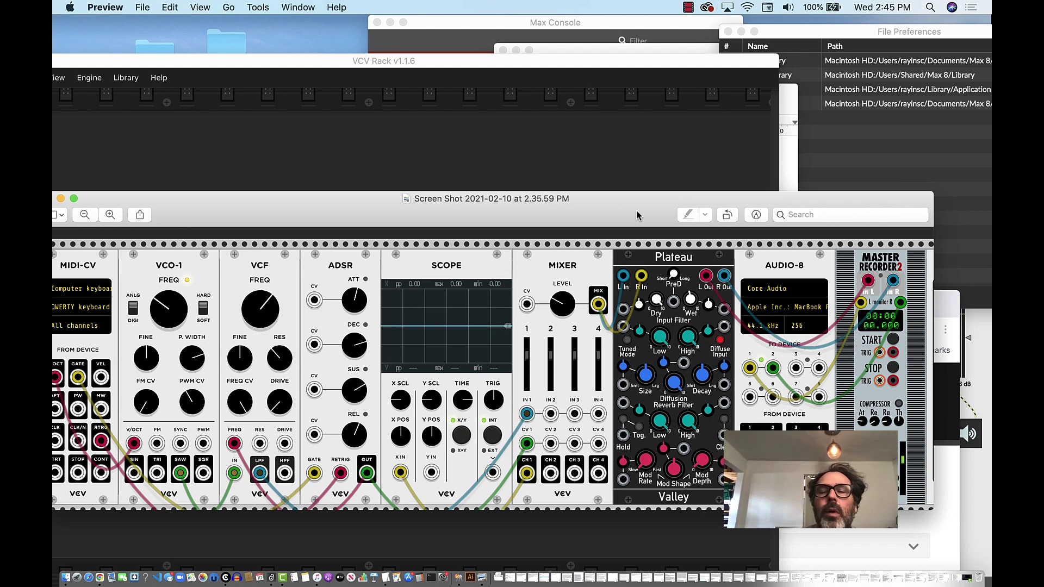
drag(637, 212, 674, 413)
click(323, 64)
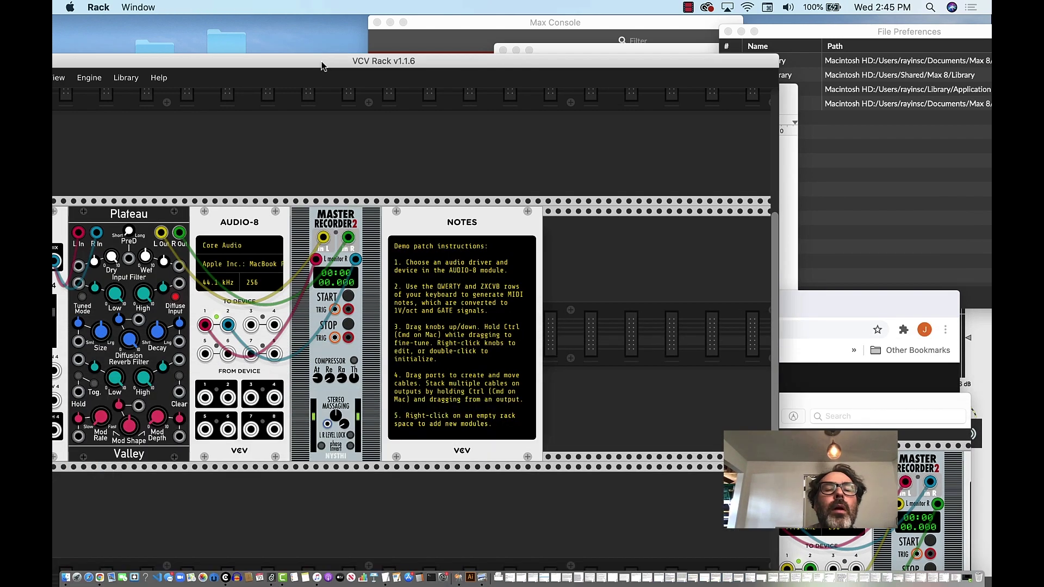
drag(321, 66, 597, 43)
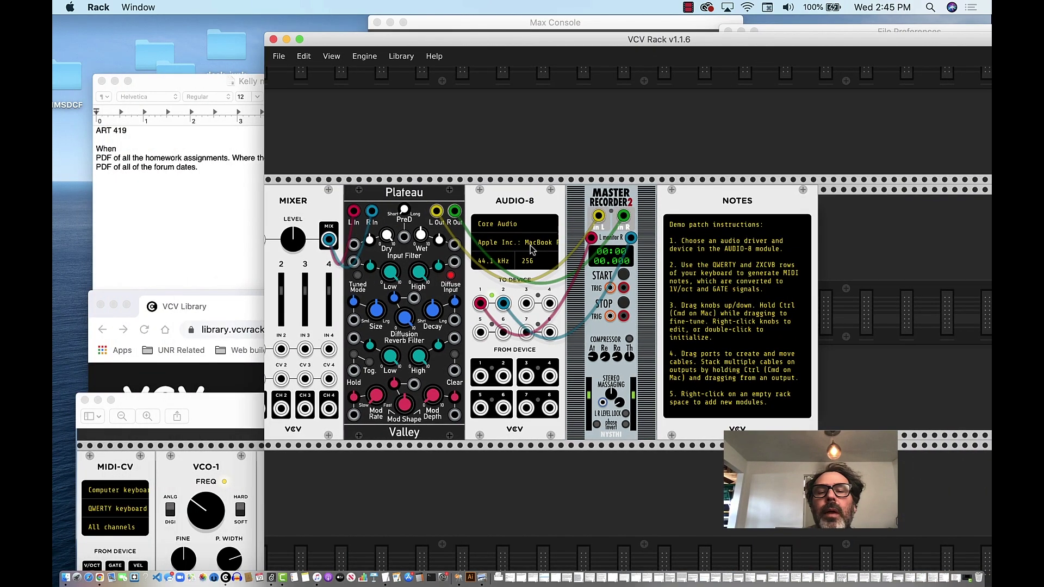
Step: Set the AUDIO-8 device to MacBook Pro Speakers (1-2 out) and play test notes through the MIDI-CV computer keyboard driver
click(532, 250)
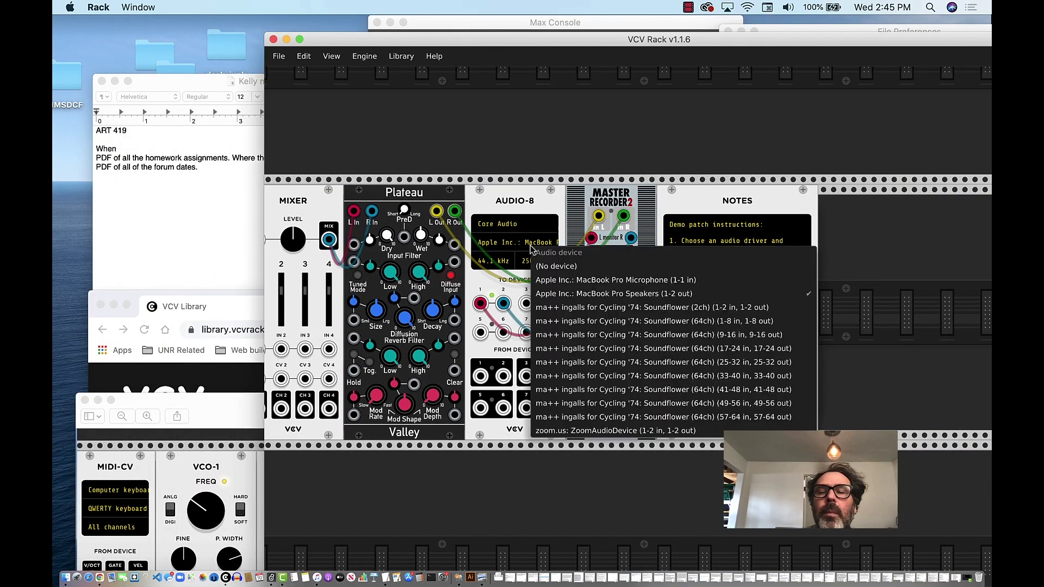
click(544, 294)
scroll(472, 281, left, 15)
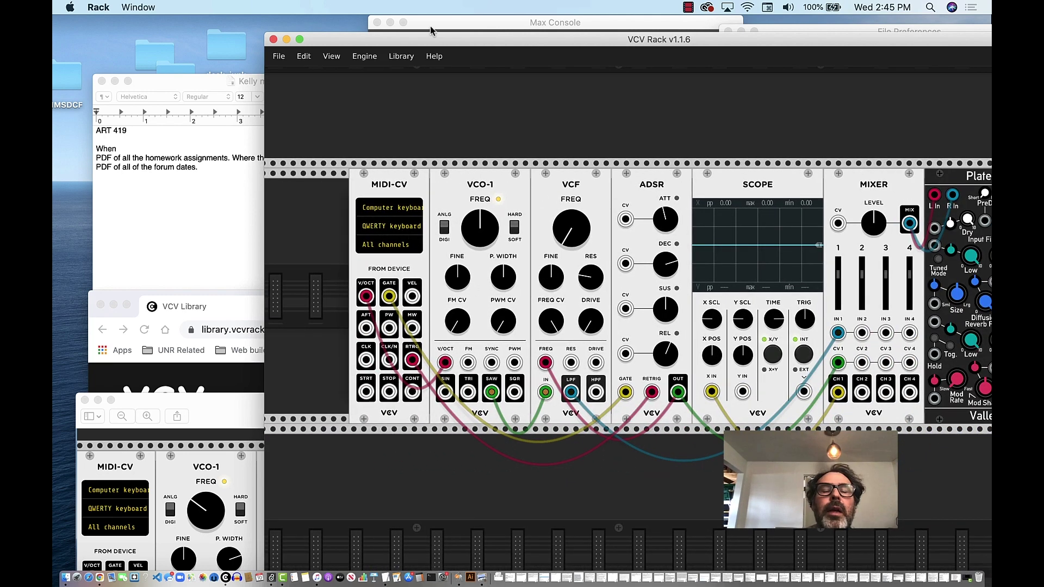
drag(443, 38, 260, 37)
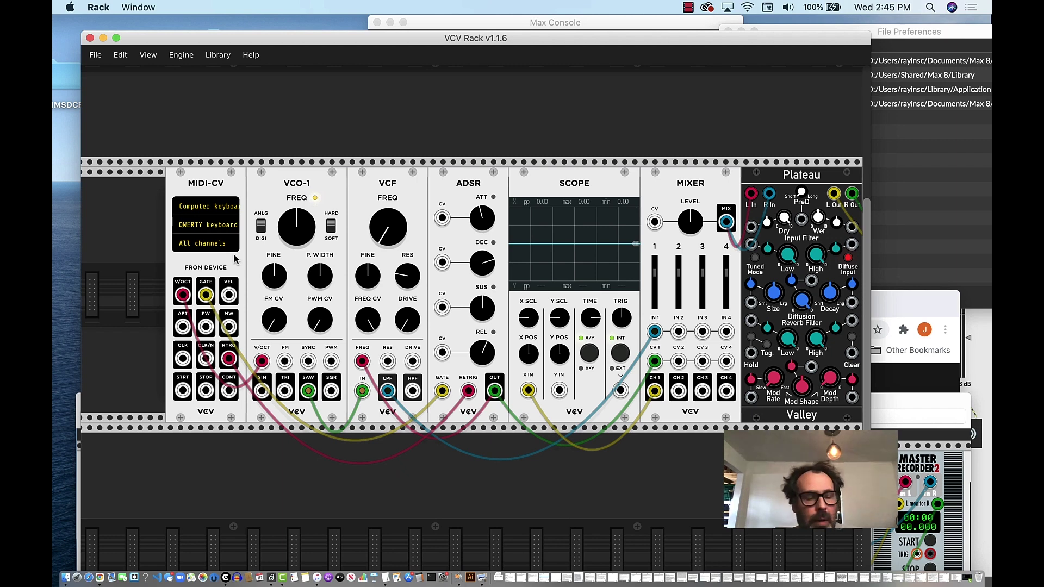
key(z)
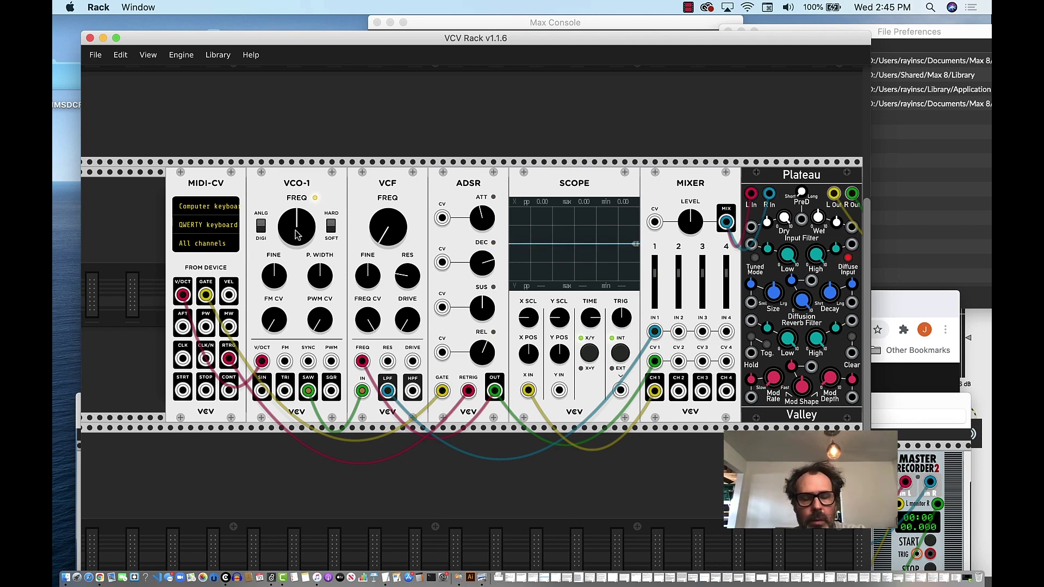
key(z)
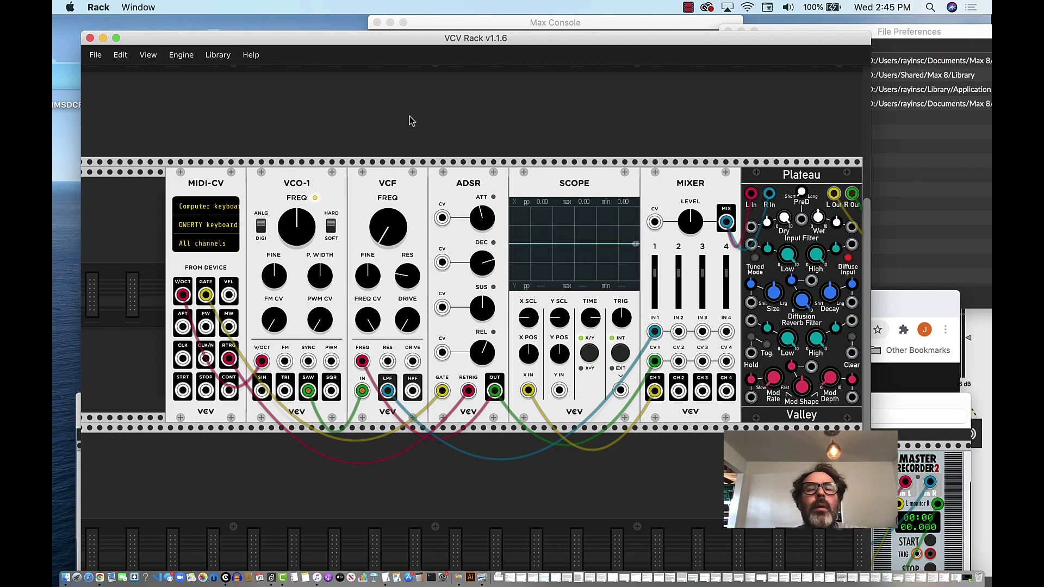
Step: Start recording on MASTER RECORDER2, naming the audio file basic_vdv_sound3 in the patches folder
drag(480, 37, 310, 31)
scroll(407, 260, right, 3)
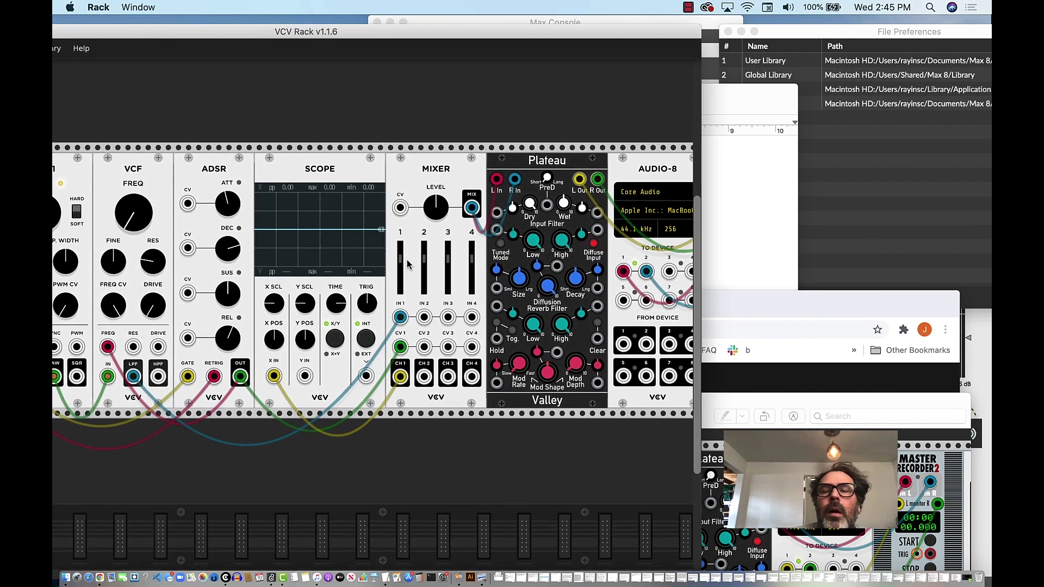
scroll(406, 260, right, 8)
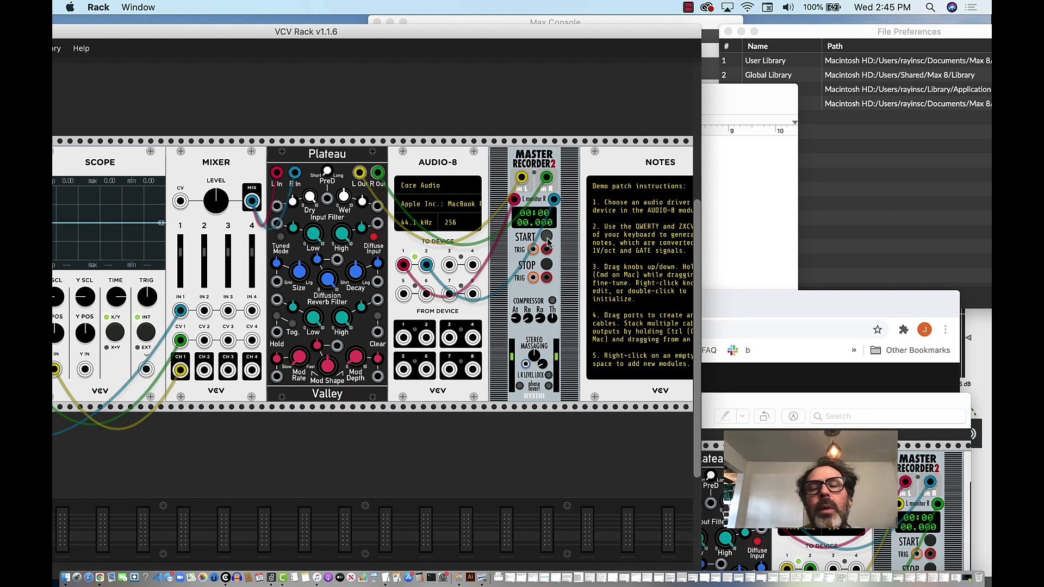
key(super+s)
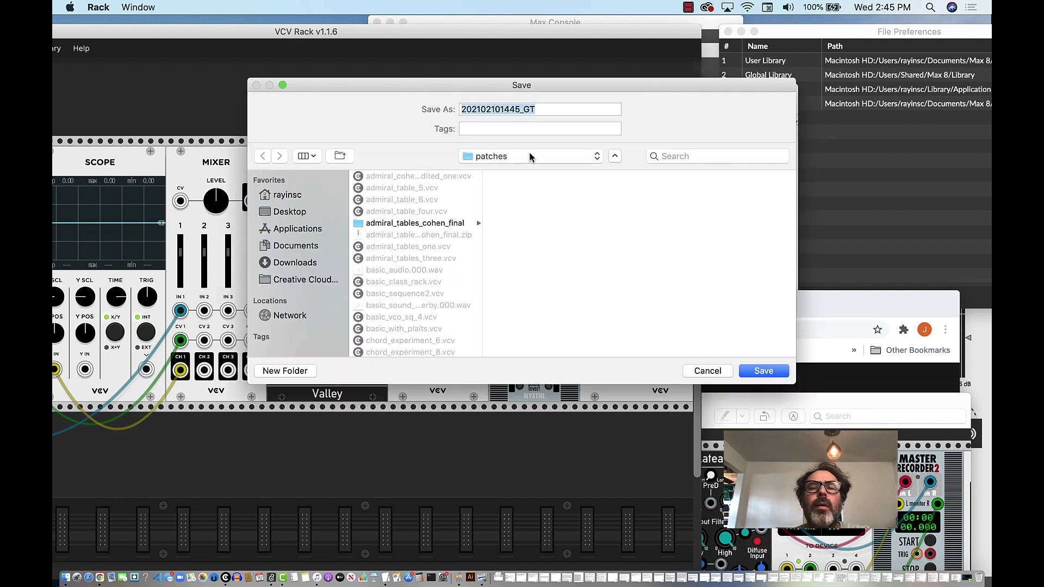
click(538, 109)
text(basi)
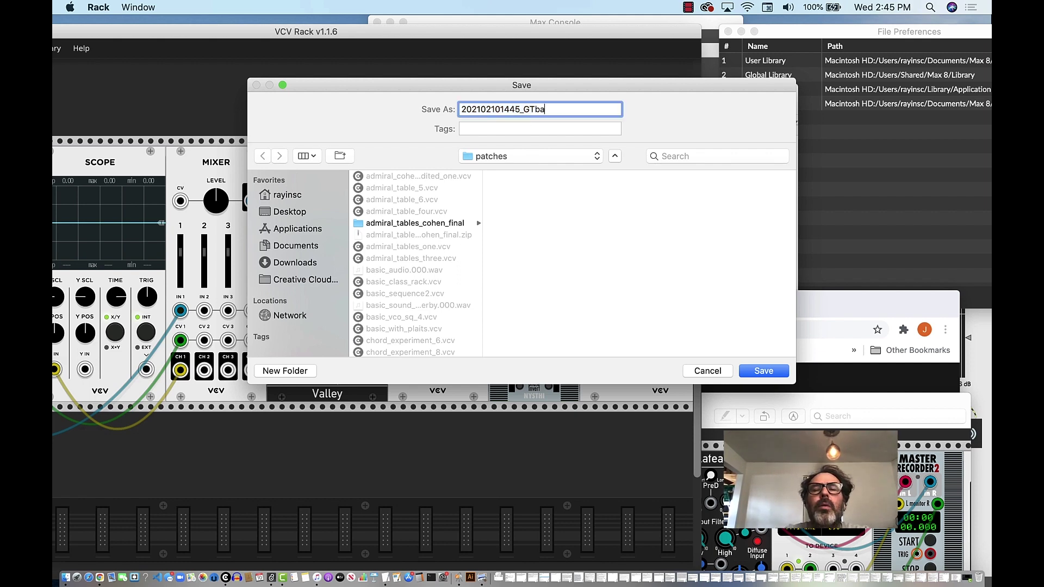
key(BackSpace)
text(basic_vdv)
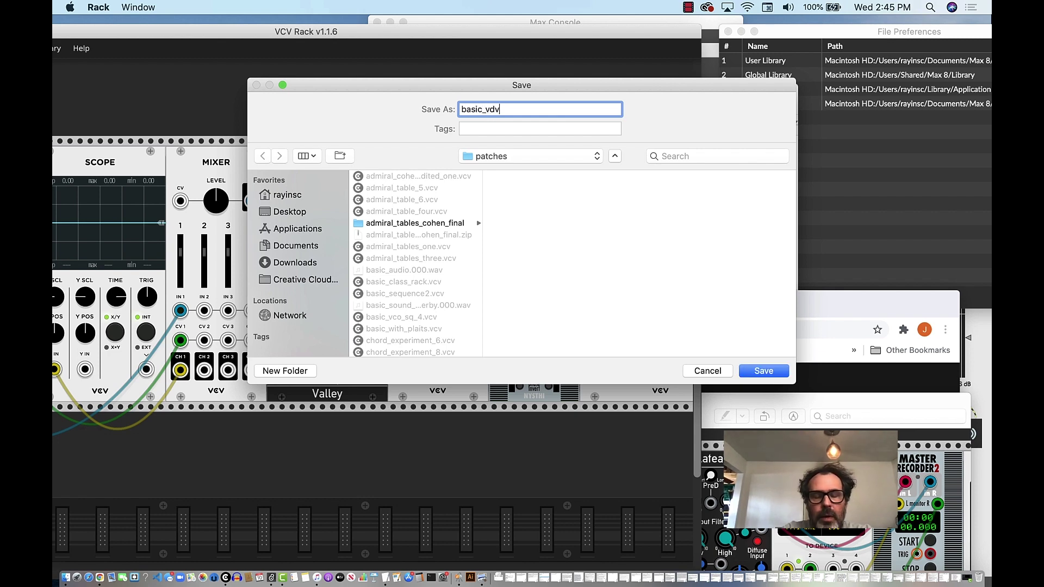
text(_sound)
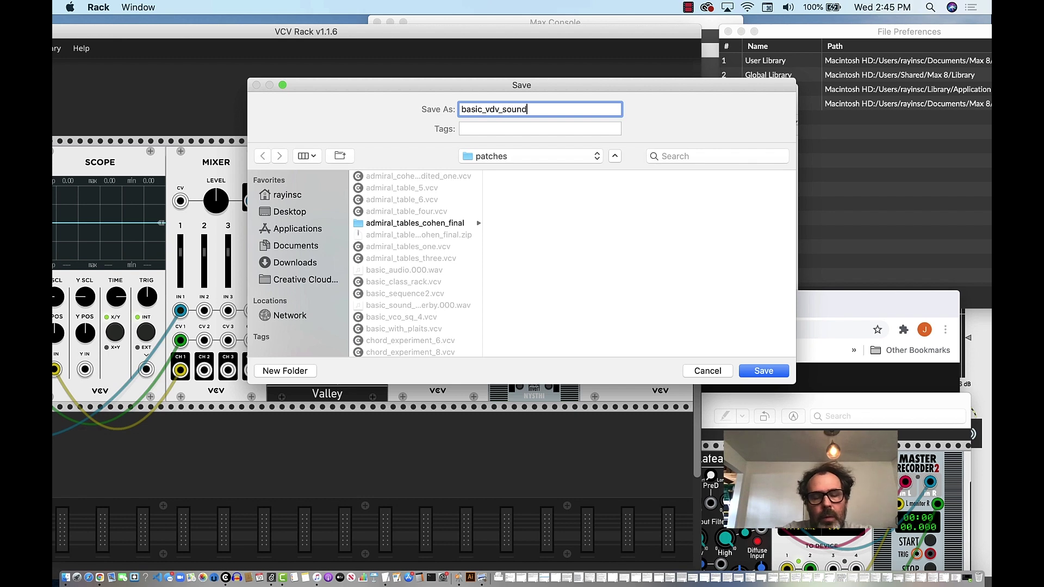
text(3)
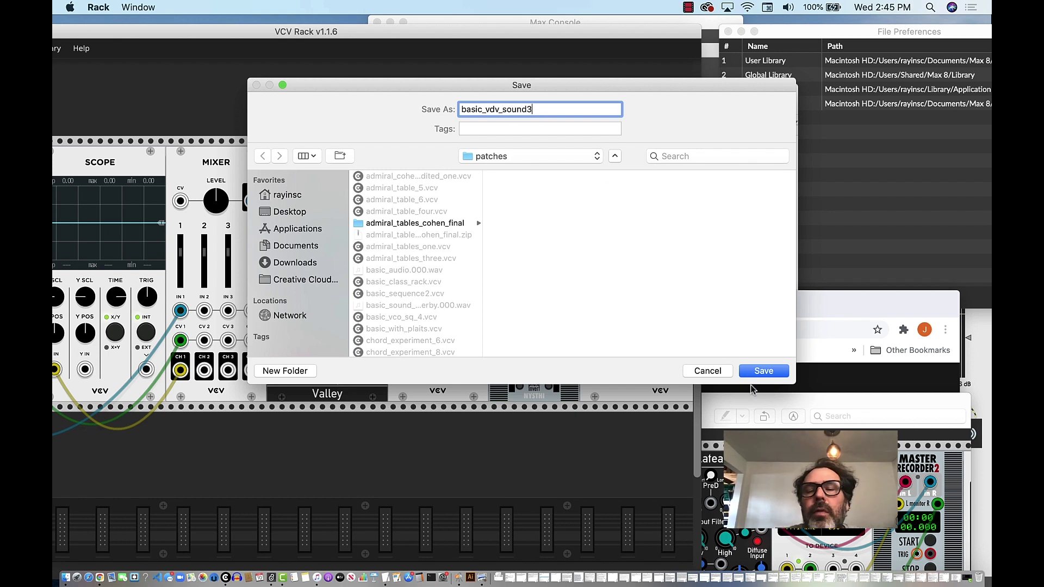
click(764, 371)
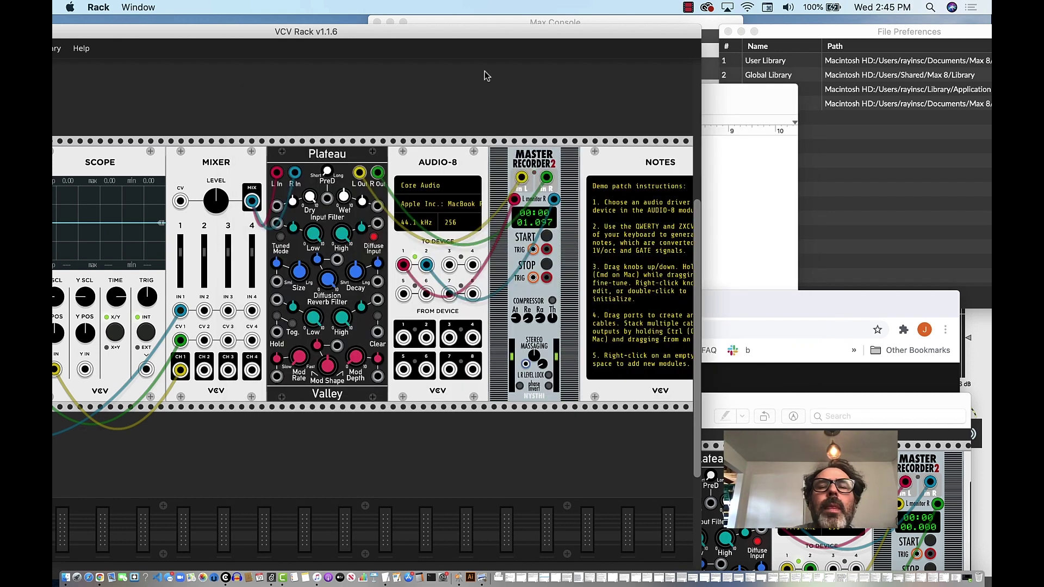
Step: Look over the patch from the VCF to the NOTES module while recording, and stop MASTER RECORDER2
drag(477, 35, 704, 27)
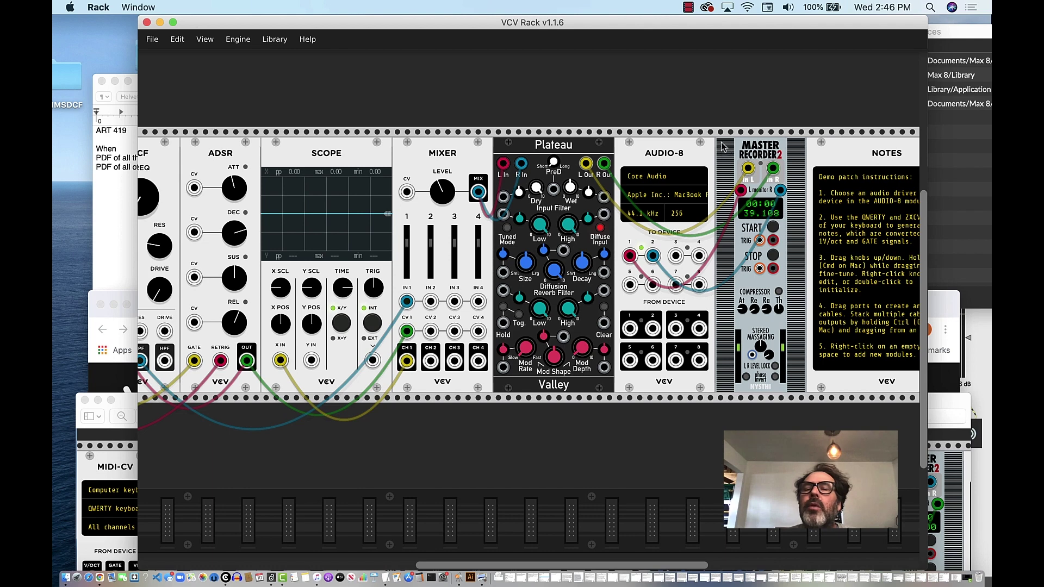
scroll(553, 352, left, 3)
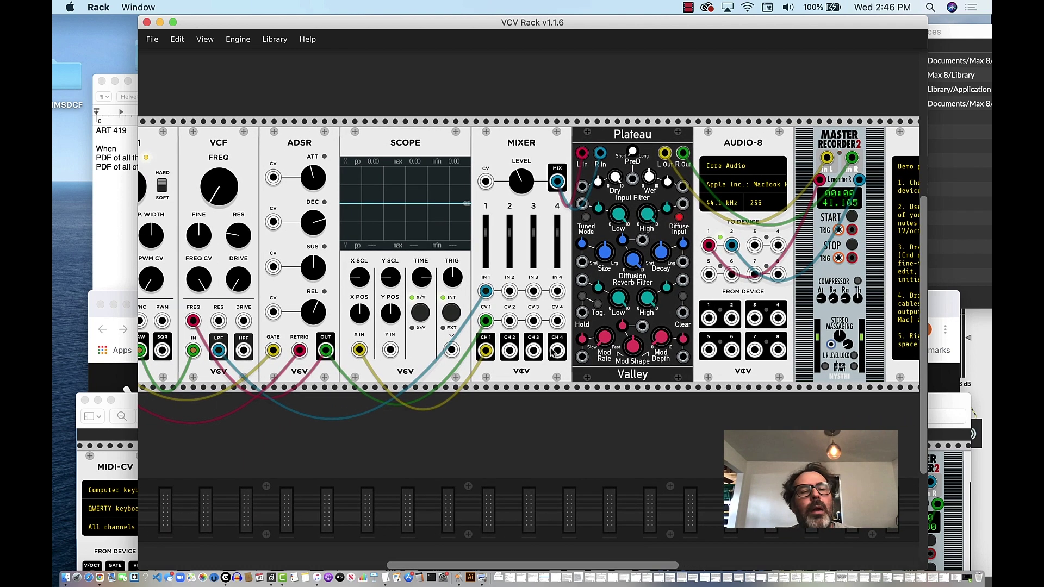
scroll(551, 351, up, 2)
scroll(552, 352, right, 1)
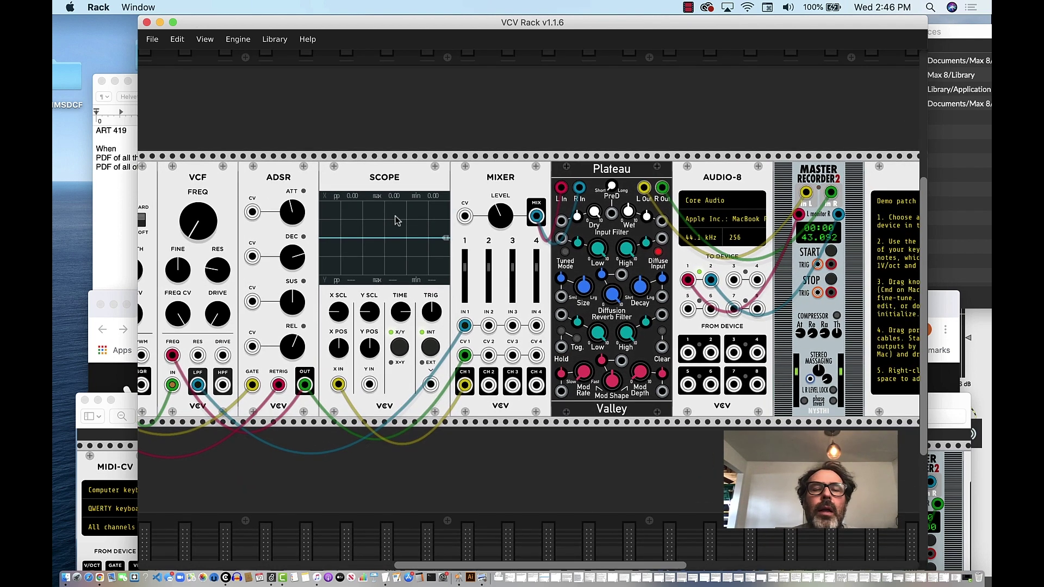
scroll(394, 217, right, 10)
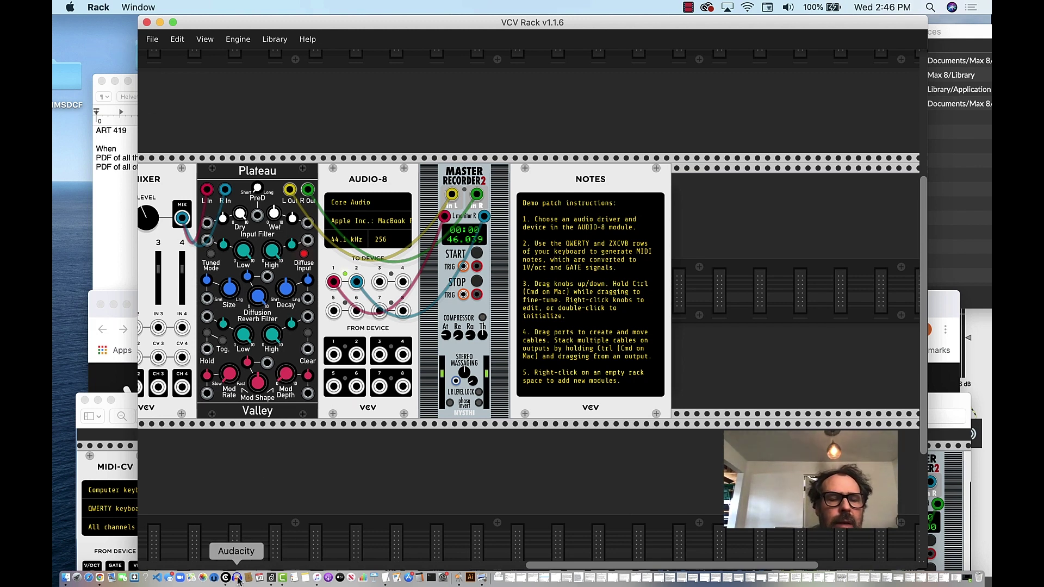
Step: Save the patch under the new name vcv_basic_withreverb in the patches folder
click(153, 39)
click(160, 94)
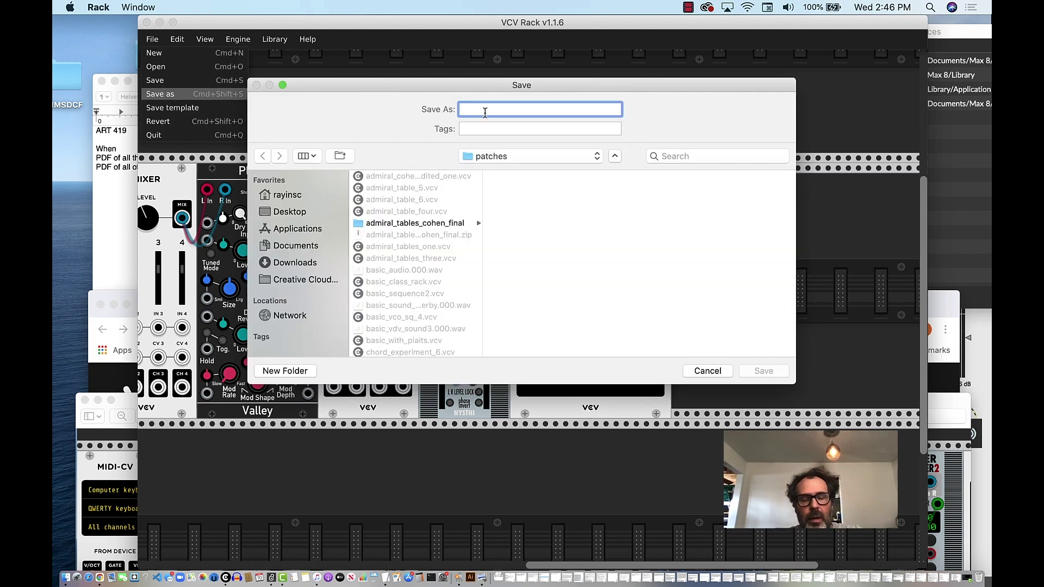
text(vcv_basic_)
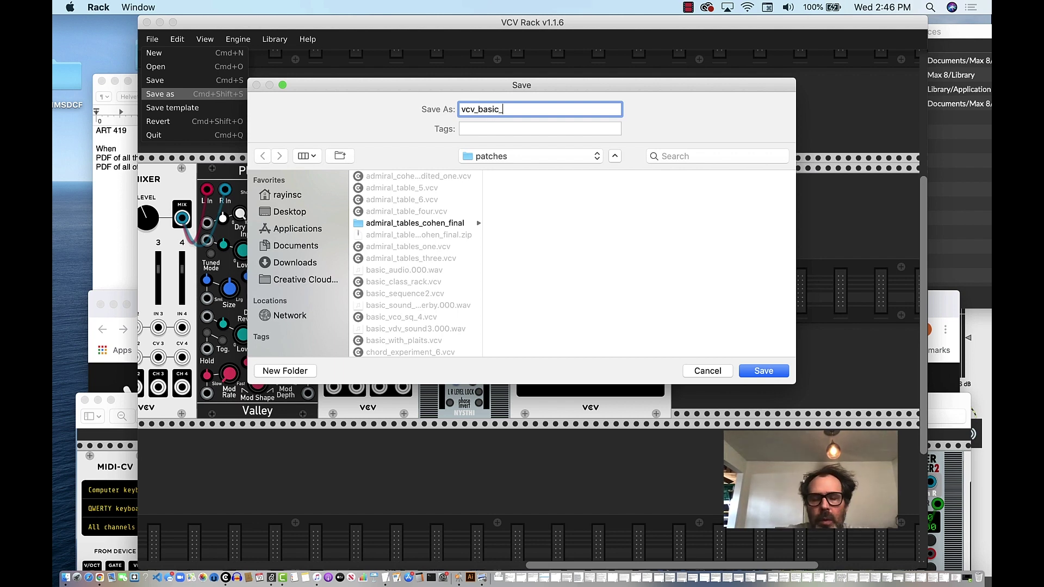
text(withreverb)
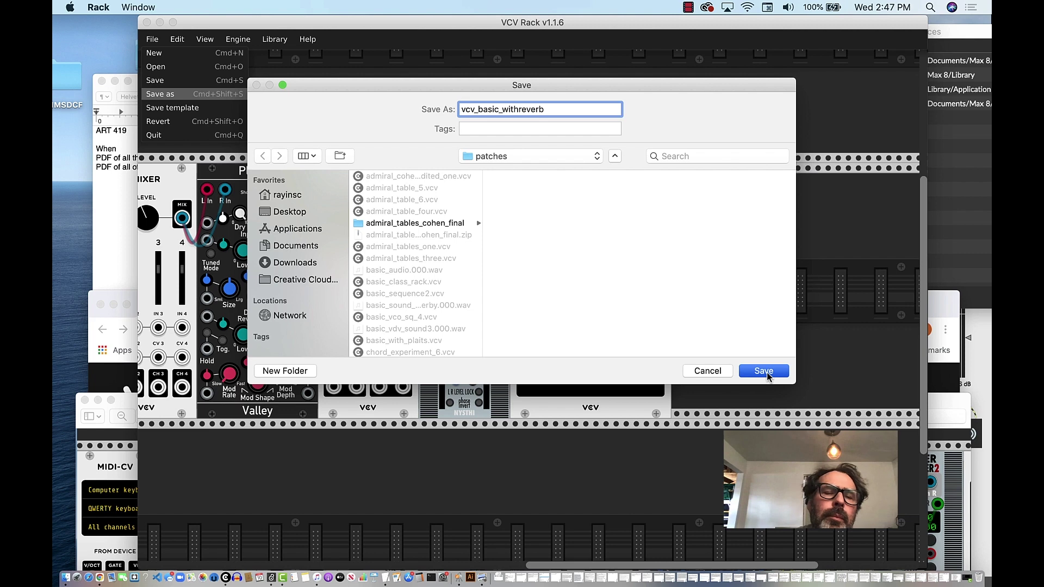
click(766, 373)
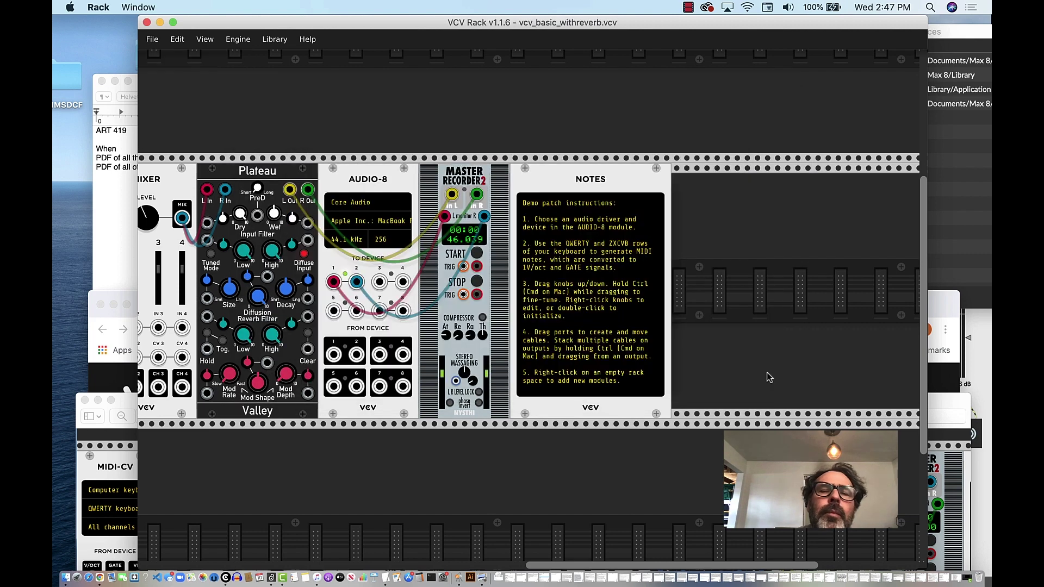
Step: Switch to Audacity, dismiss its welcome message, and shift the empty project window over the Rack window
click(110, 43)
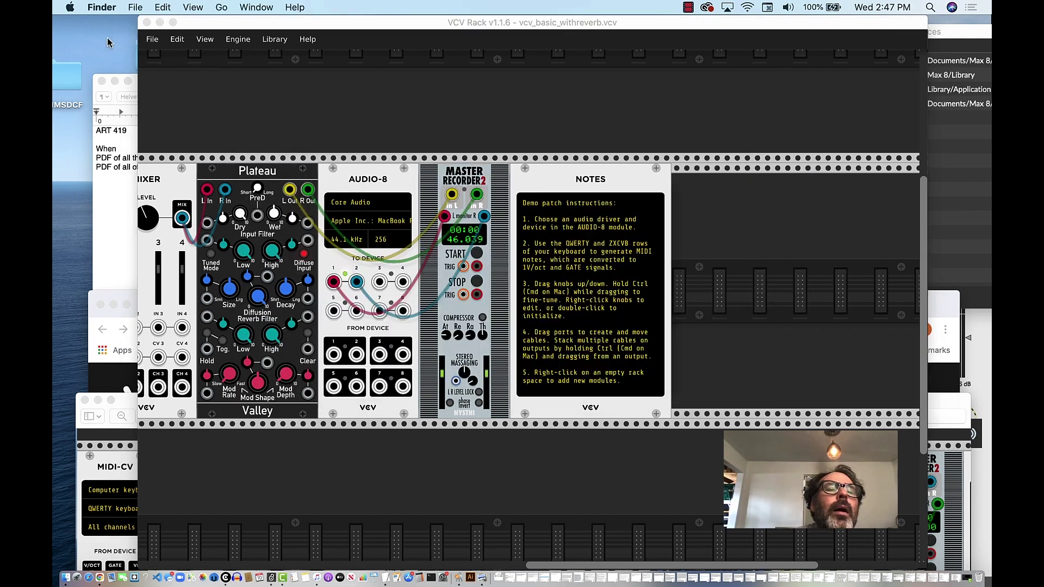
click(237, 579)
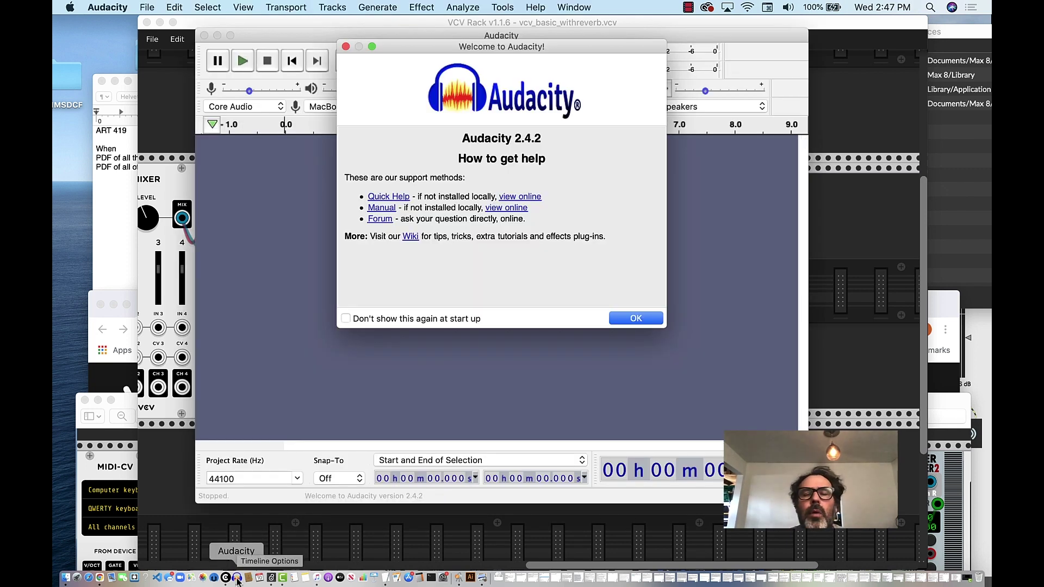
click(641, 320)
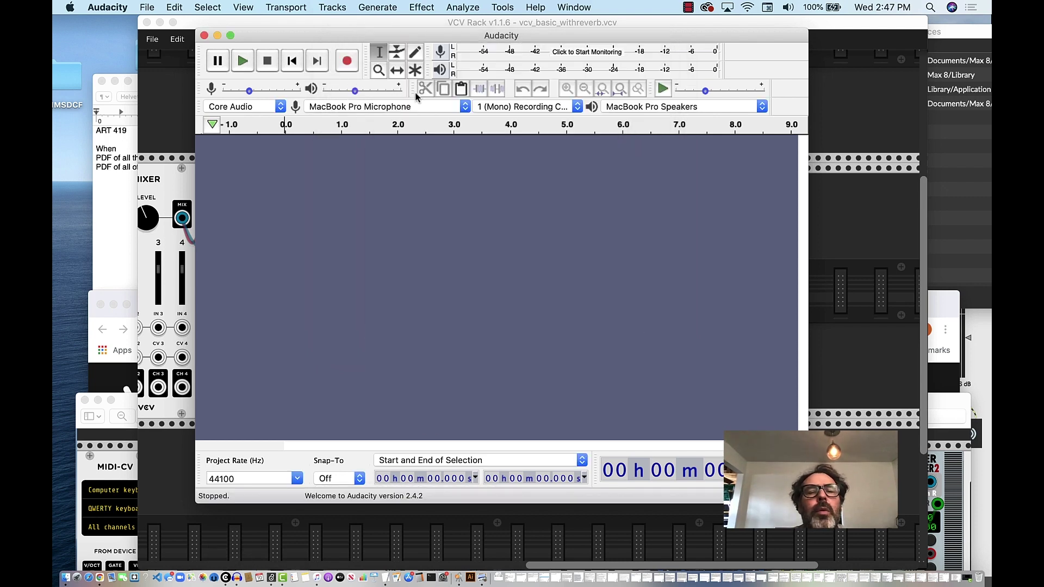
drag(283, 37, 221, 31)
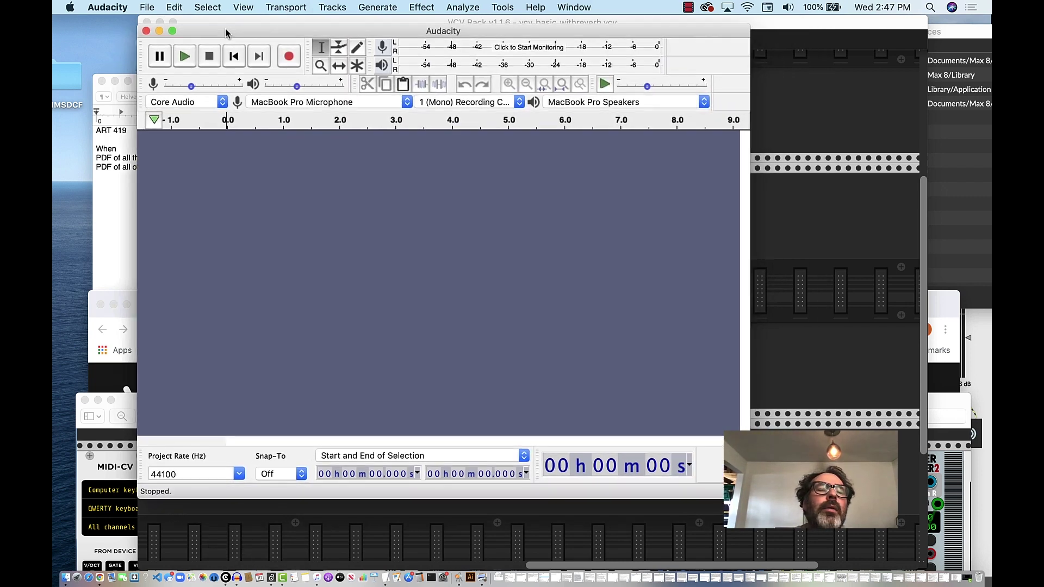
Step: Start an audio import and search the Mac for "patches" in the file chooser
click(113, 4)
mouse_move(147, 6)
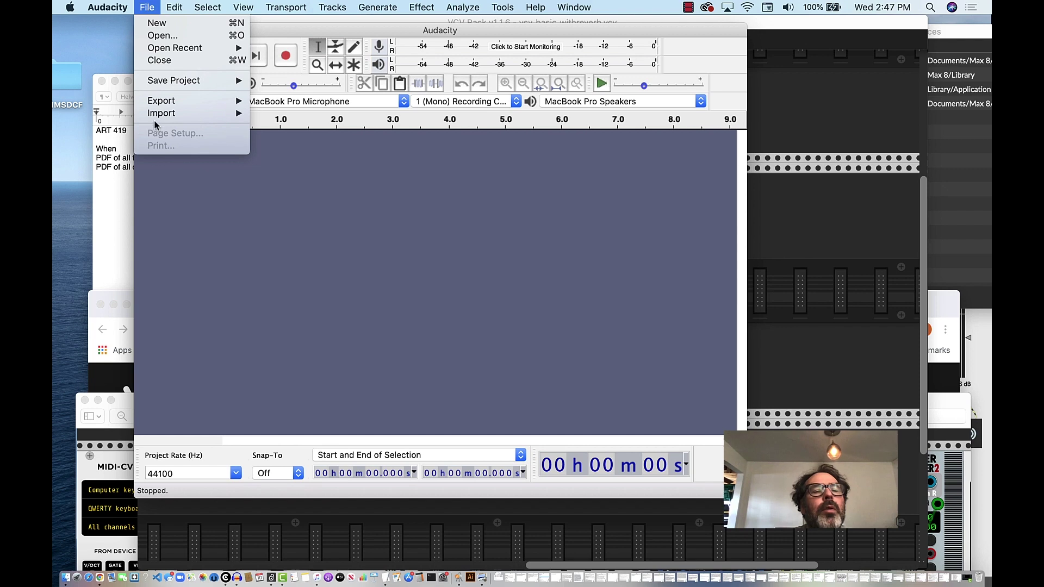
mouse_move(159, 112)
click(261, 113)
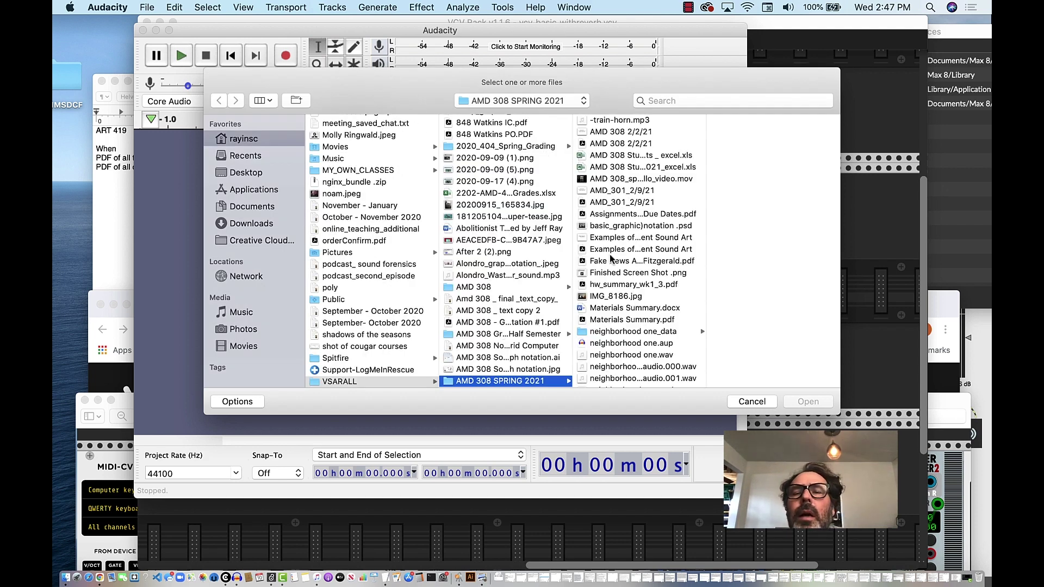
scroll(610, 260, down, 5)
scroll(611, 260, up, 5)
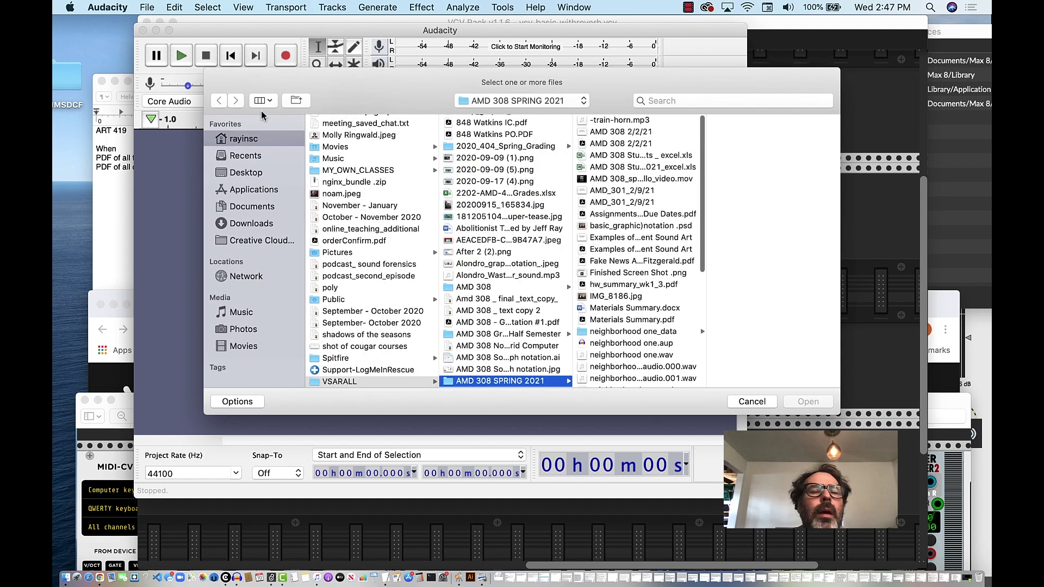
click(246, 140)
click(687, 101)
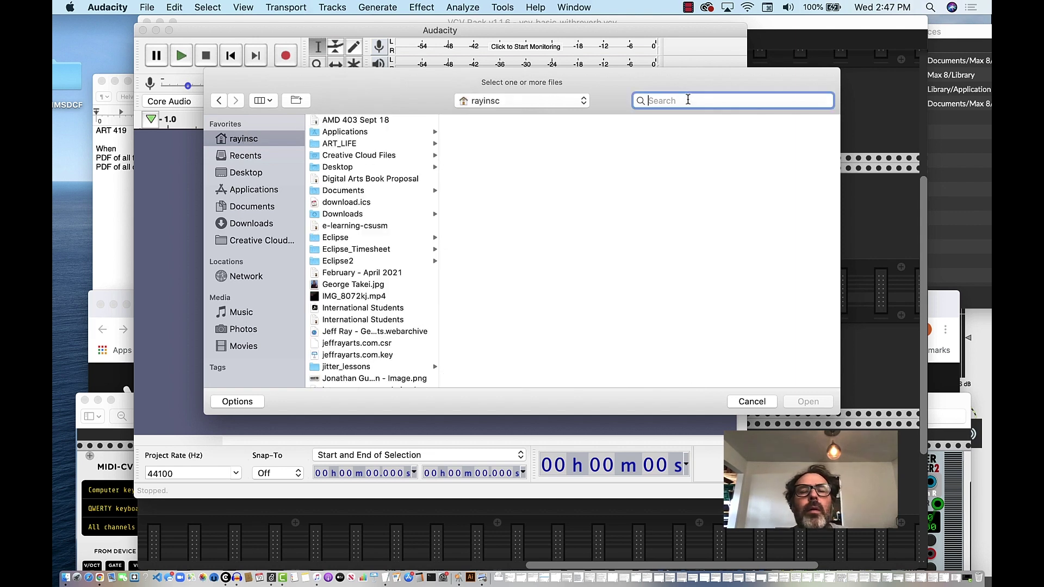
text(patches)
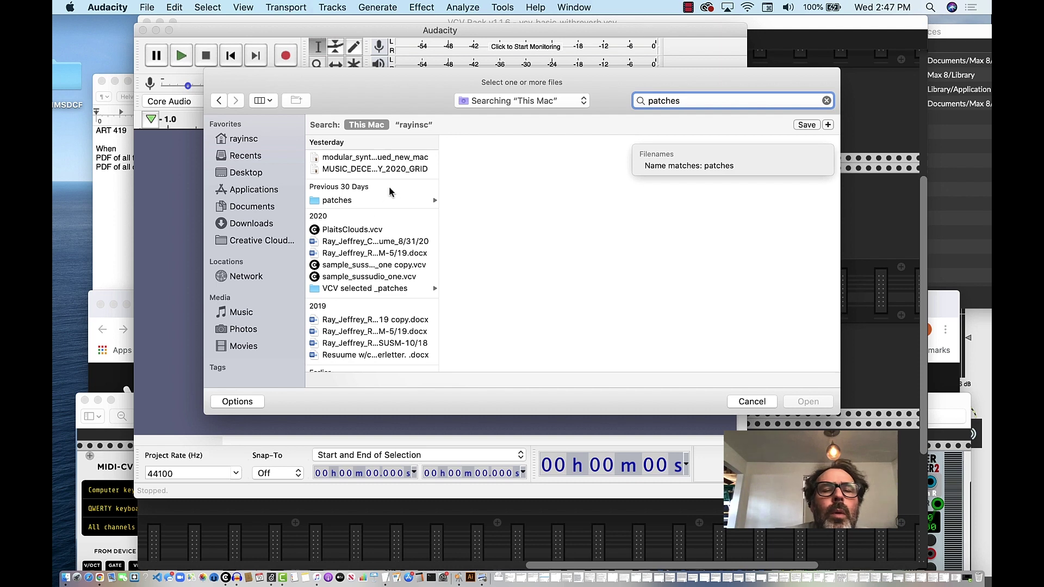
Step: Import basic_sound_reverby.000.wav from the patches folder, play back its opening seconds, and stop playback
click(373, 201)
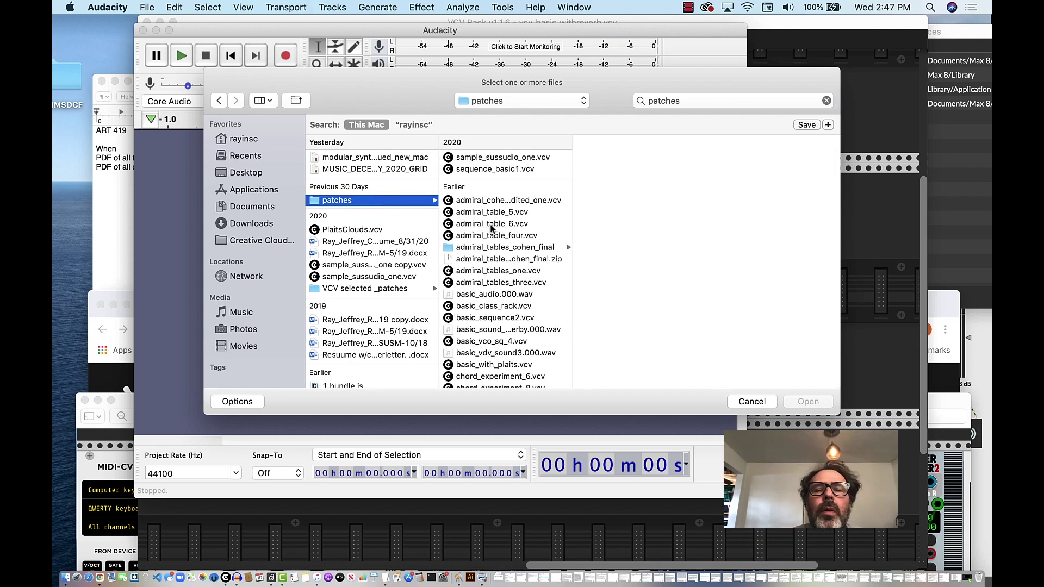
scroll(488, 302, down, 5)
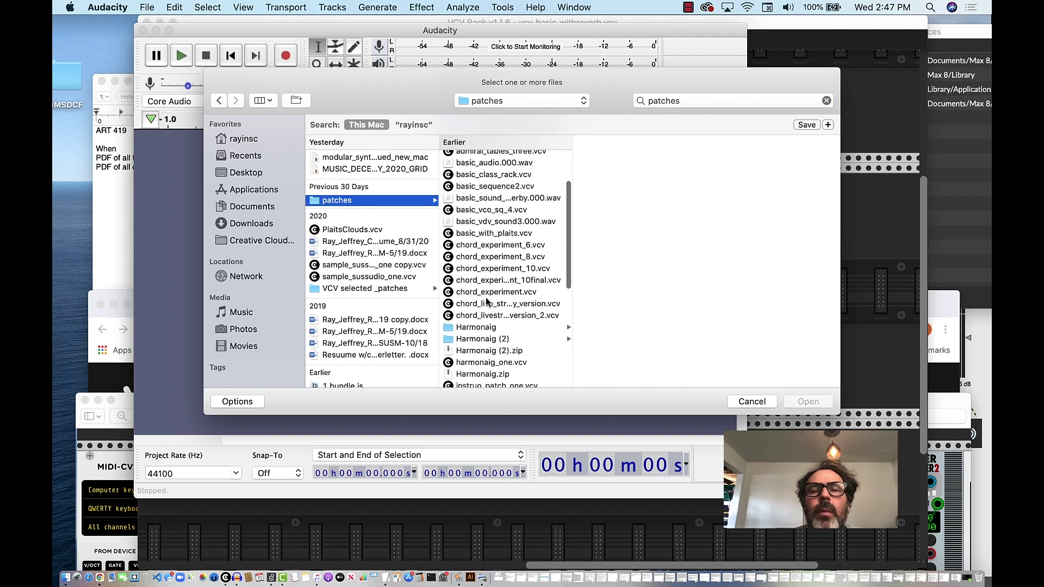
click(520, 199)
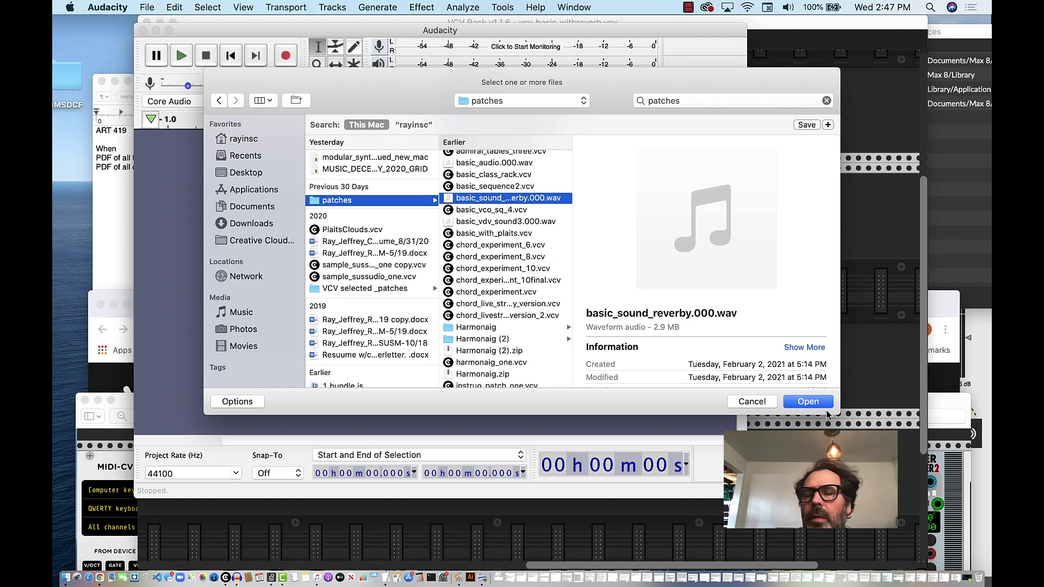
click(811, 402)
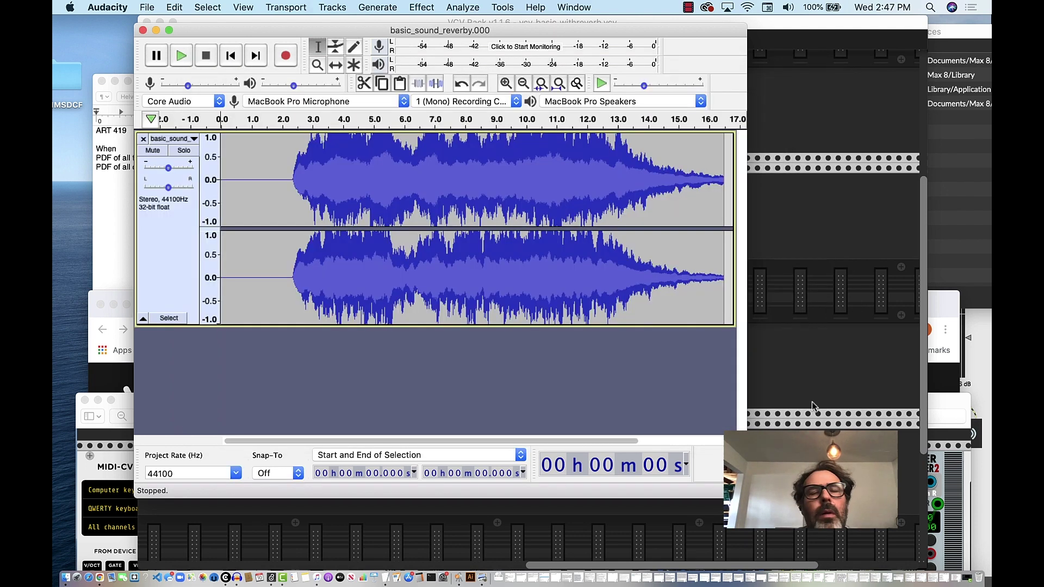
click(182, 58)
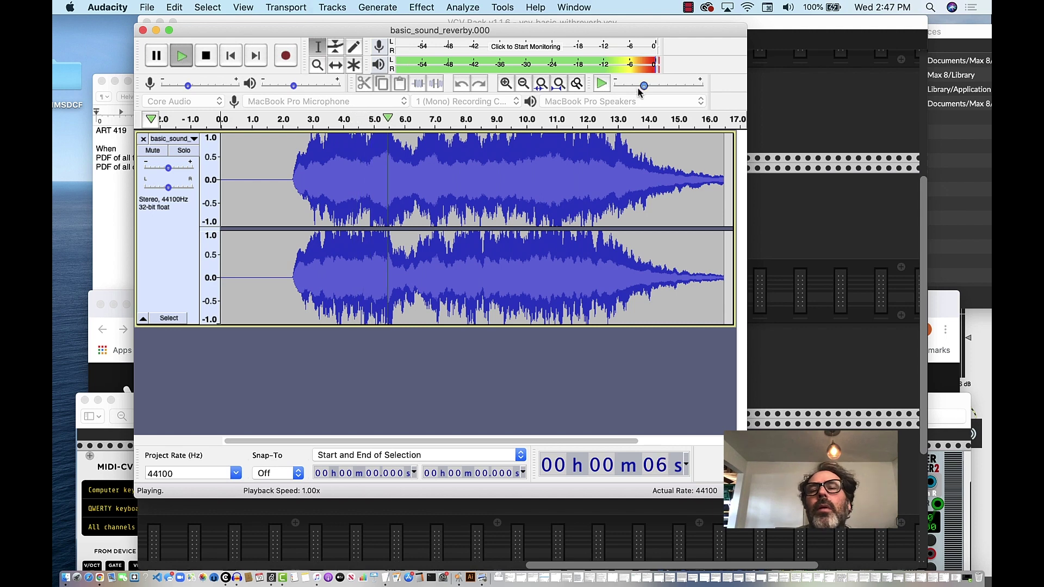
click(206, 56)
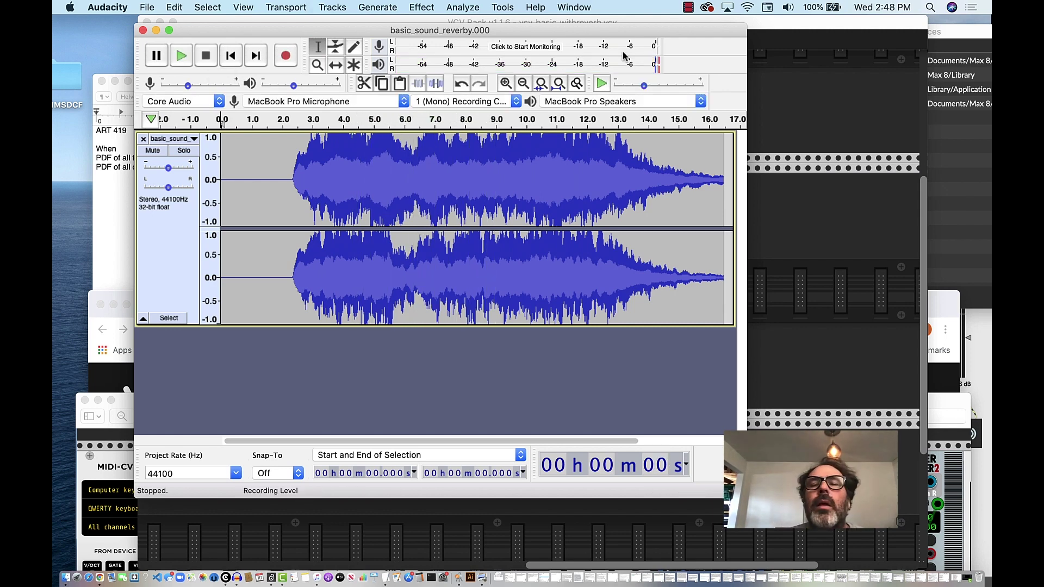